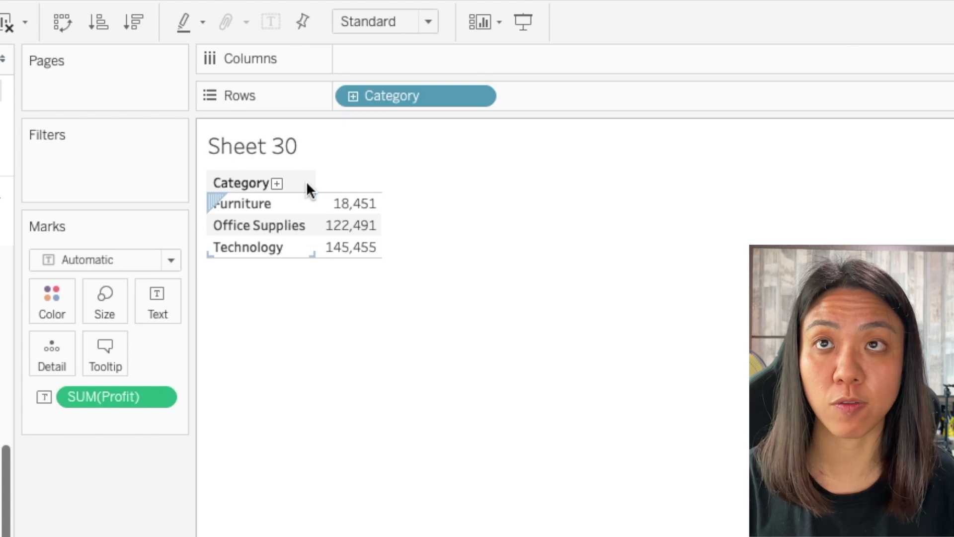
# Cycle the alphabetical sort of the Category column until it is in descending order
pyautogui.moveTo(300, 183)
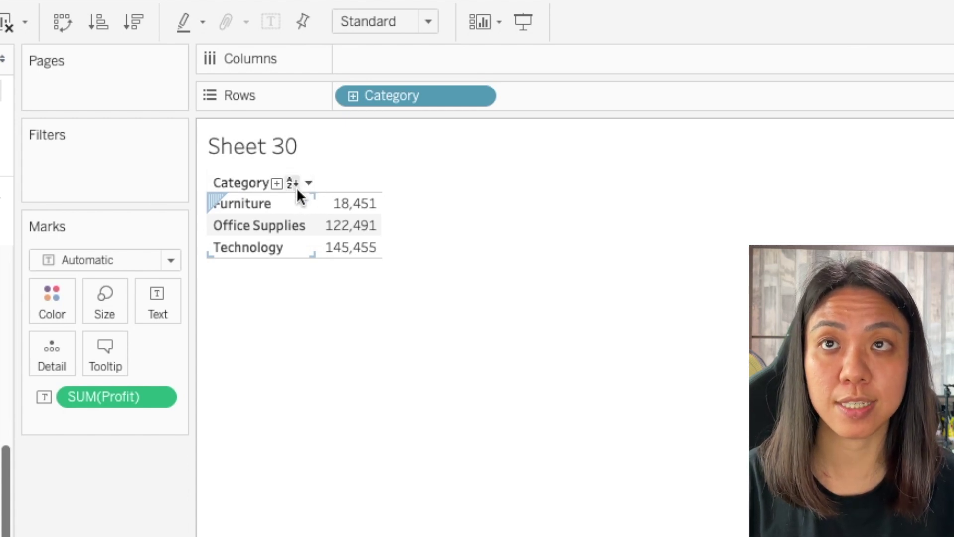
pyautogui.click(296, 187)
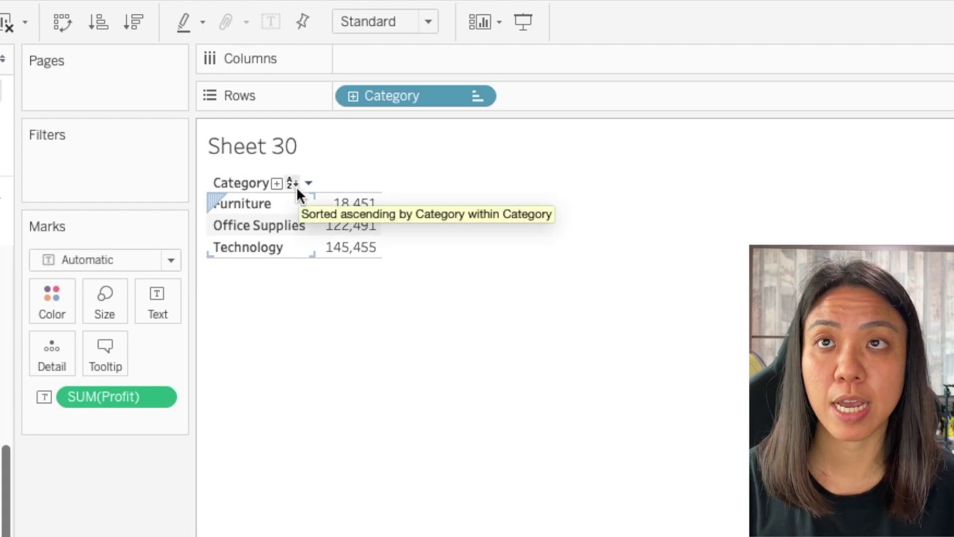
pyautogui.click(296, 187)
pyautogui.click(296, 187)
pyautogui.click(296, 186)
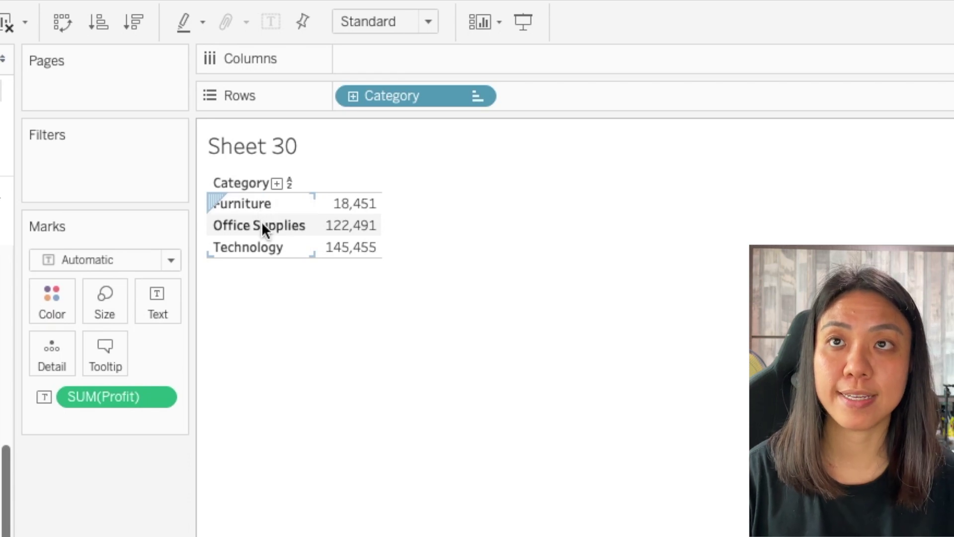
pyautogui.click(290, 183)
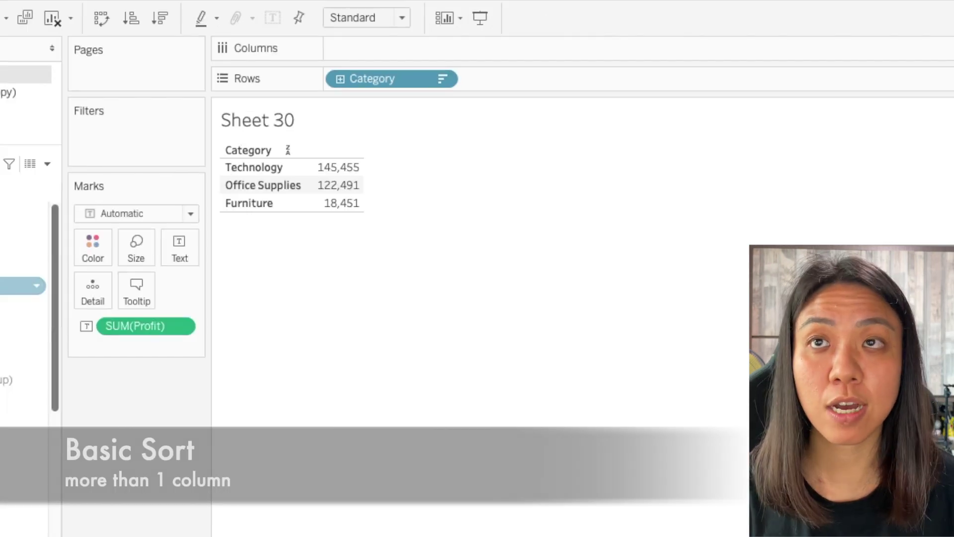
# Add Sub-Category after Category in the rows, try its ascending and descending header sorts, and clear its sort
pyautogui.moveTo(19, 283); pyautogui.dragTo(629, 75)
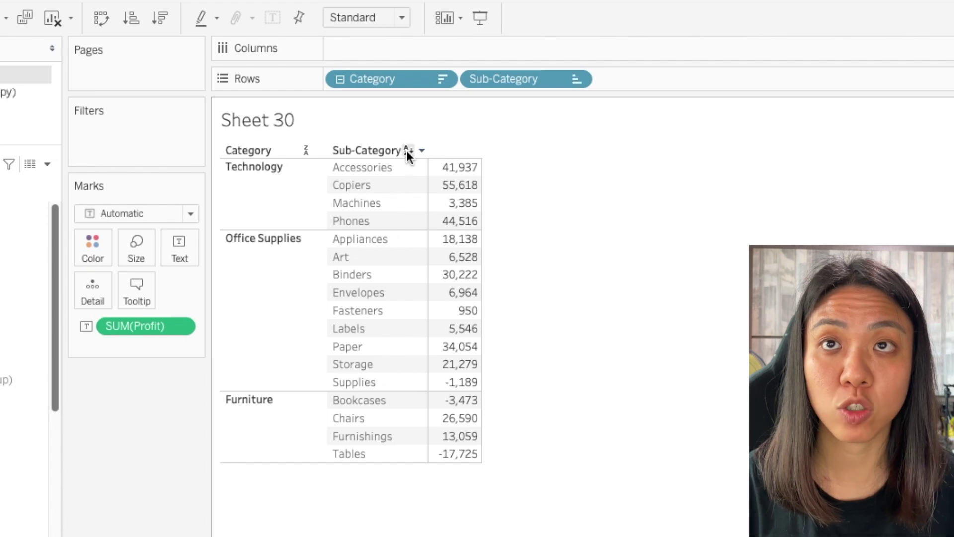
pyautogui.click(408, 150)
pyautogui.click(408, 150)
pyautogui.click(409, 150)
pyautogui.click(408, 151)
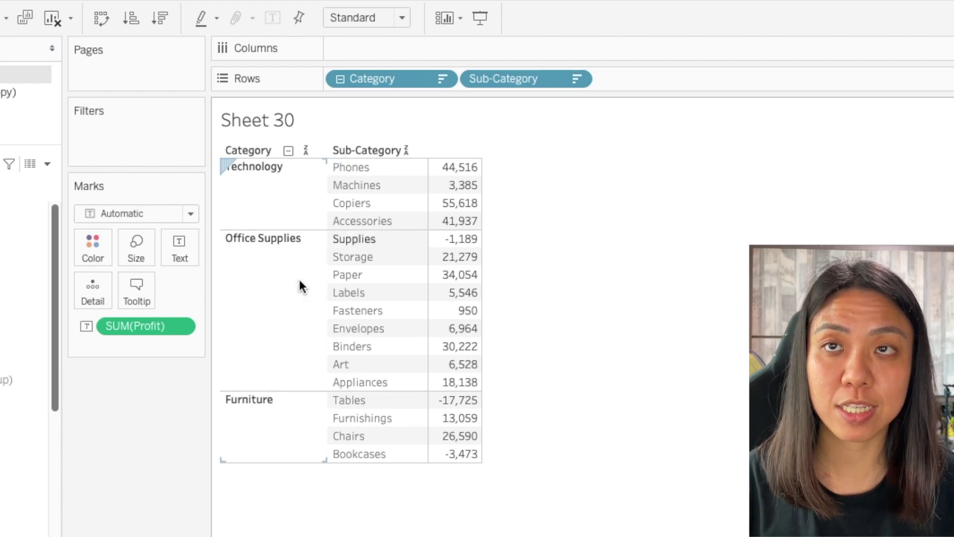
pyautogui.click(408, 150)
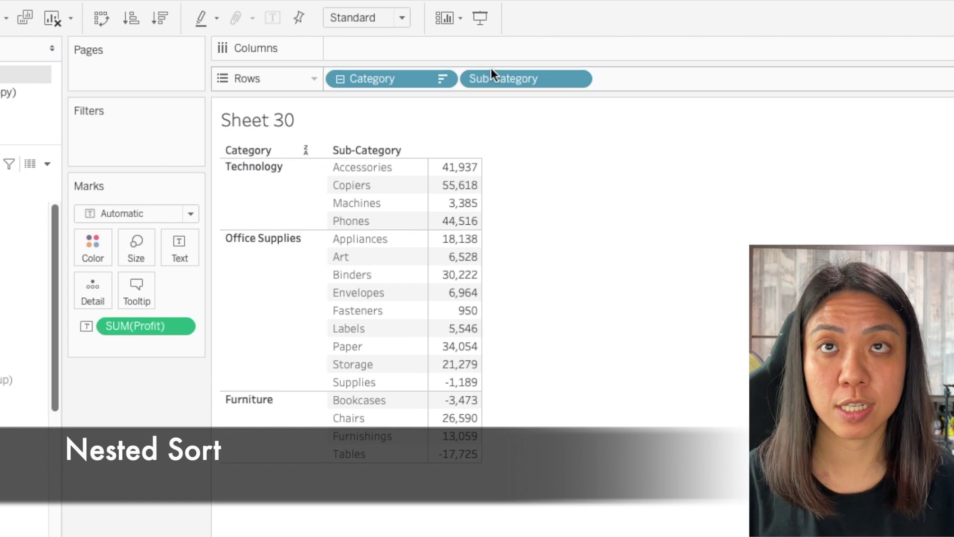
# Set Category to a nested sort by the Sum of Profit in descending order
pyautogui.rightClick(407, 78)
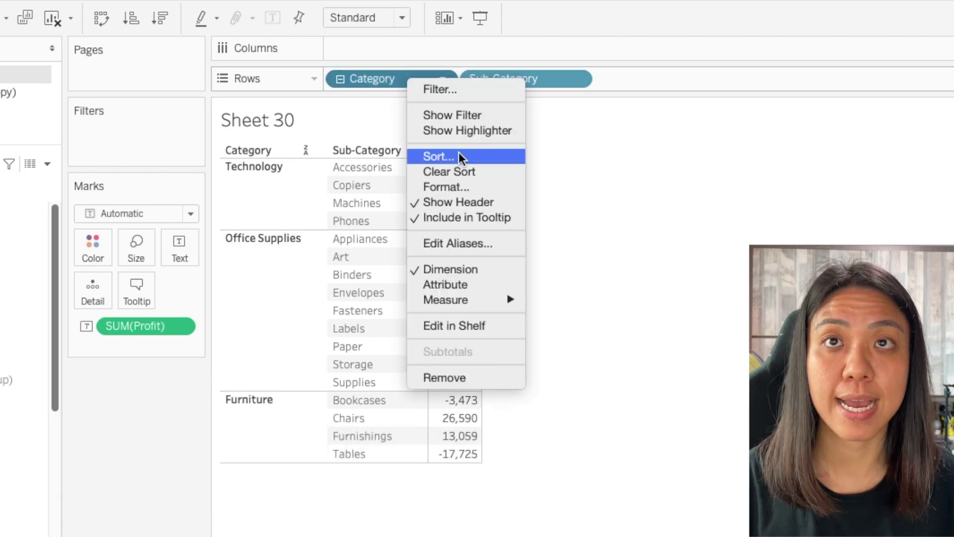
pyautogui.click(459, 155)
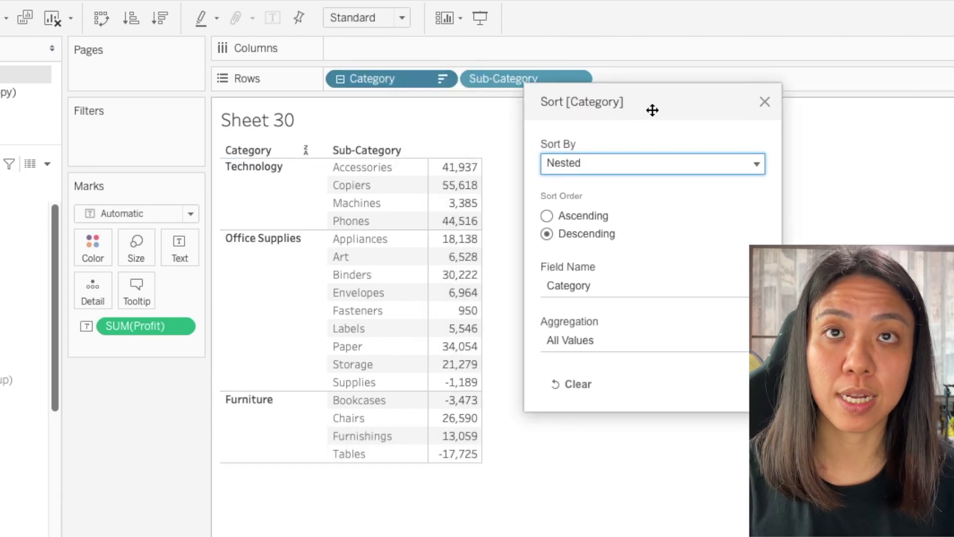
pyautogui.moveTo(651, 109); pyautogui.dragTo(626, 99)
pyautogui.click(573, 145)
pyautogui.click(572, 142)
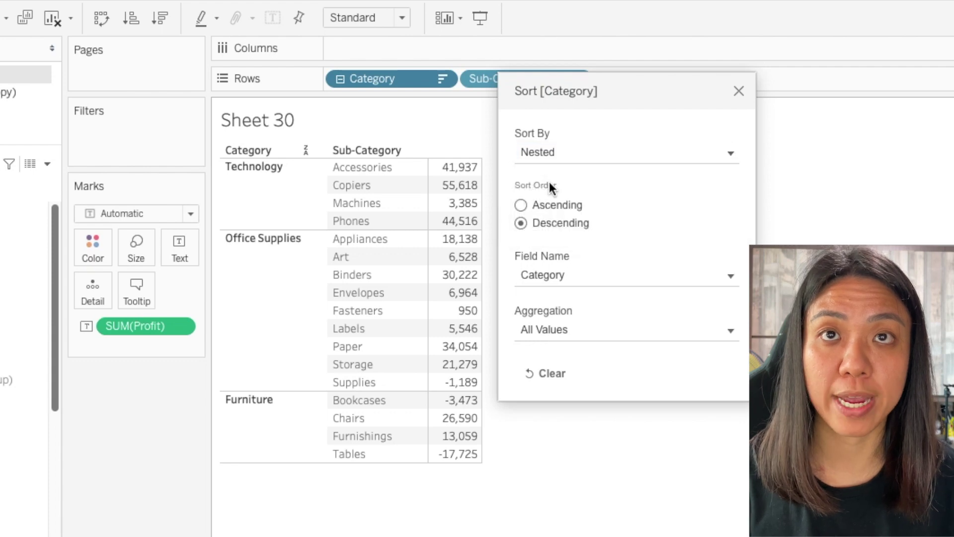
pyautogui.click(562, 144)
pyautogui.click(571, 145)
pyautogui.click(565, 279)
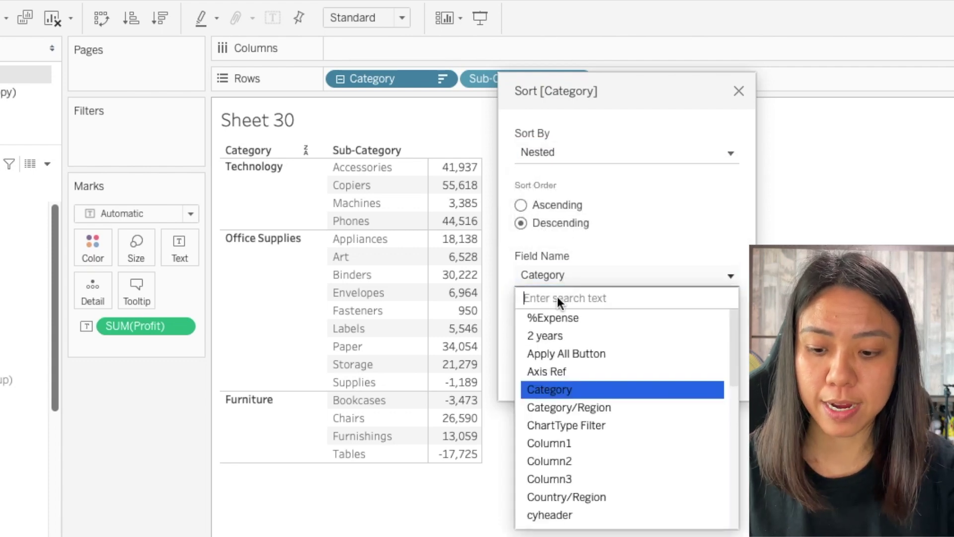
pyautogui.write('profi')
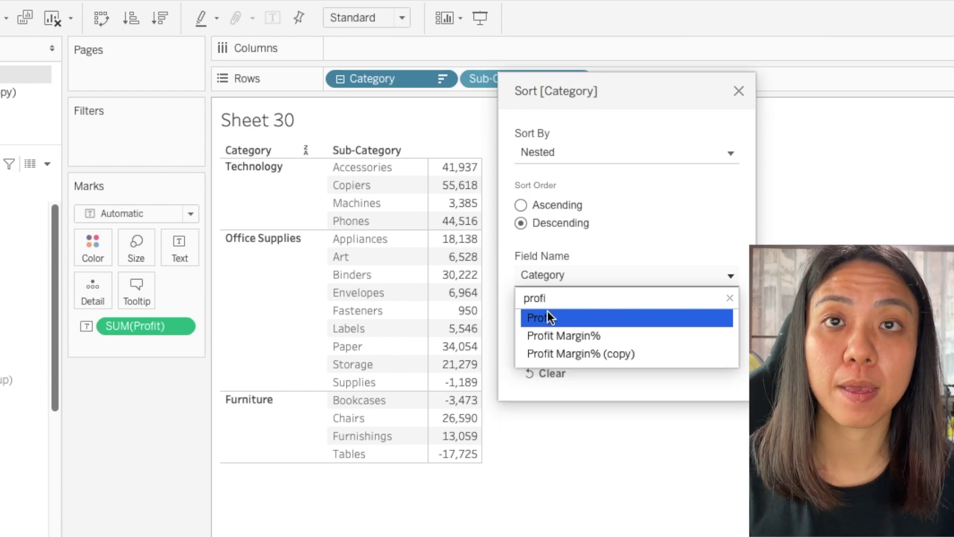
pyautogui.click(547, 314)
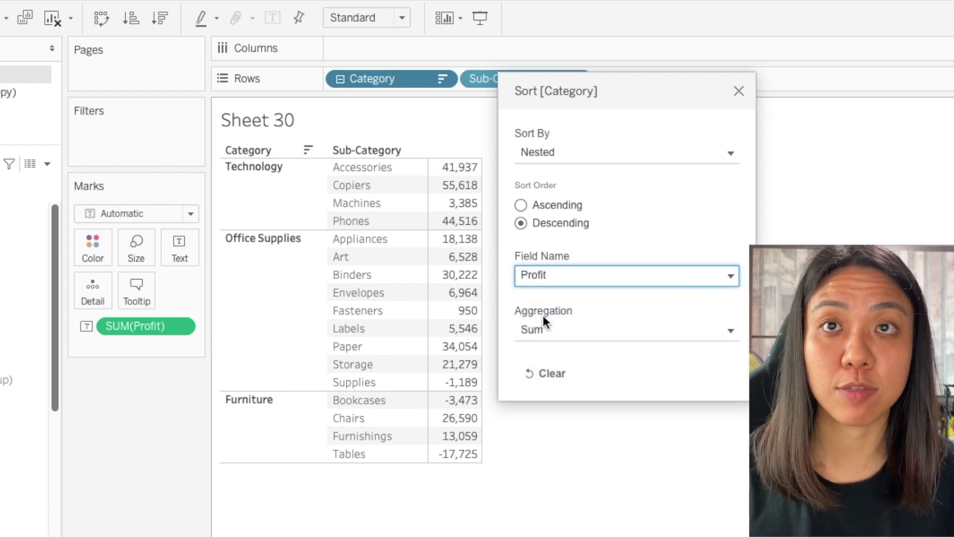
pyautogui.click(739, 92)
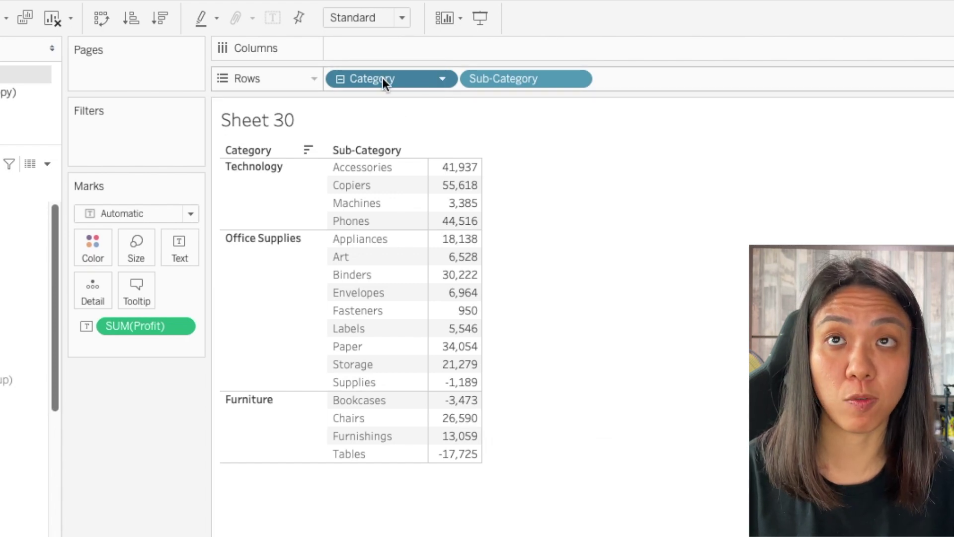
# Add all subtotals to the table and compare the category totals with the Category sort settings
pyautogui.click(259, 11)
pyautogui.moveTo(485, 194)
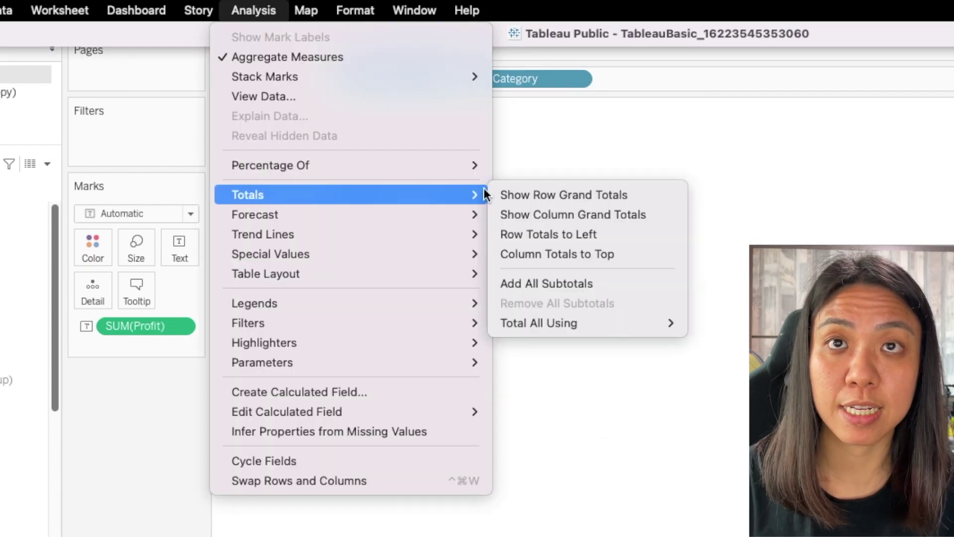
pyautogui.click(579, 282)
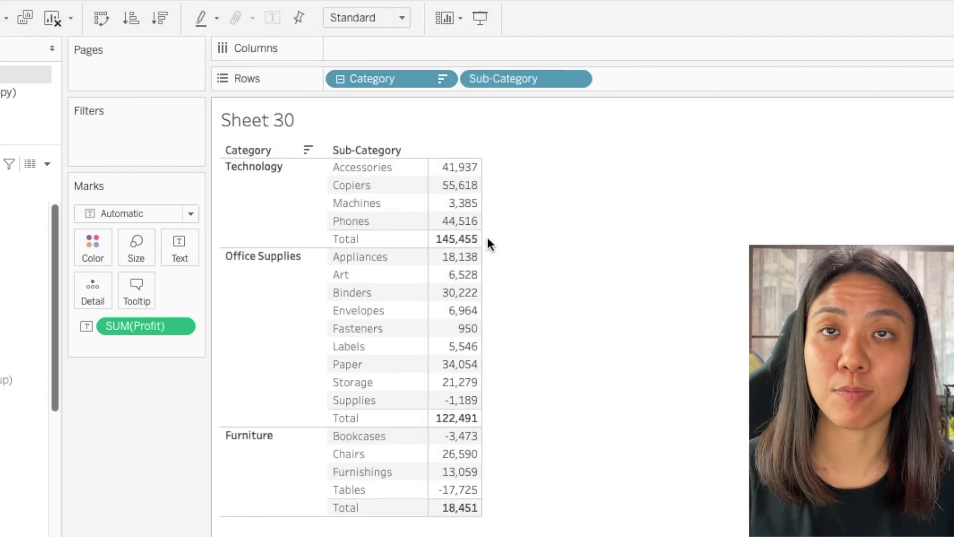
pyautogui.moveTo(435, 175)
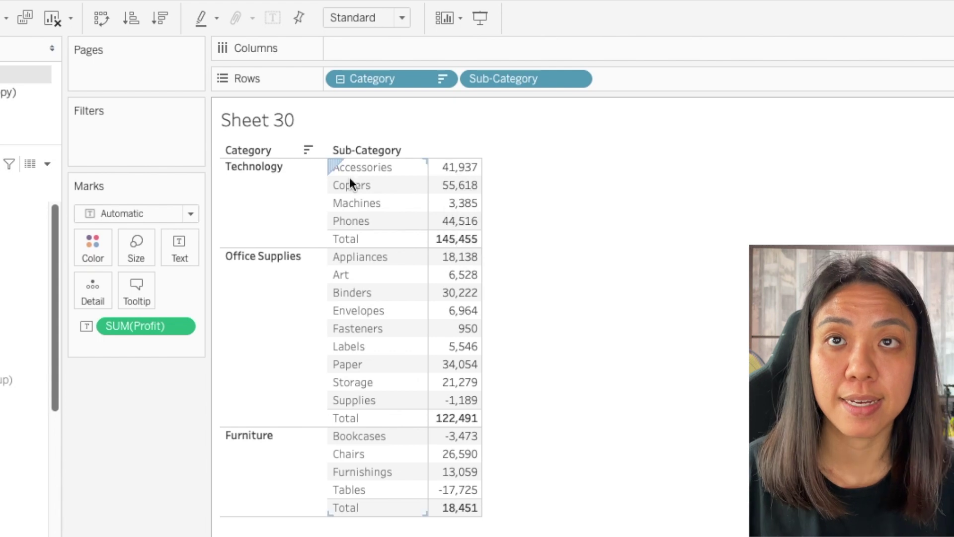
pyautogui.moveTo(462, 245)
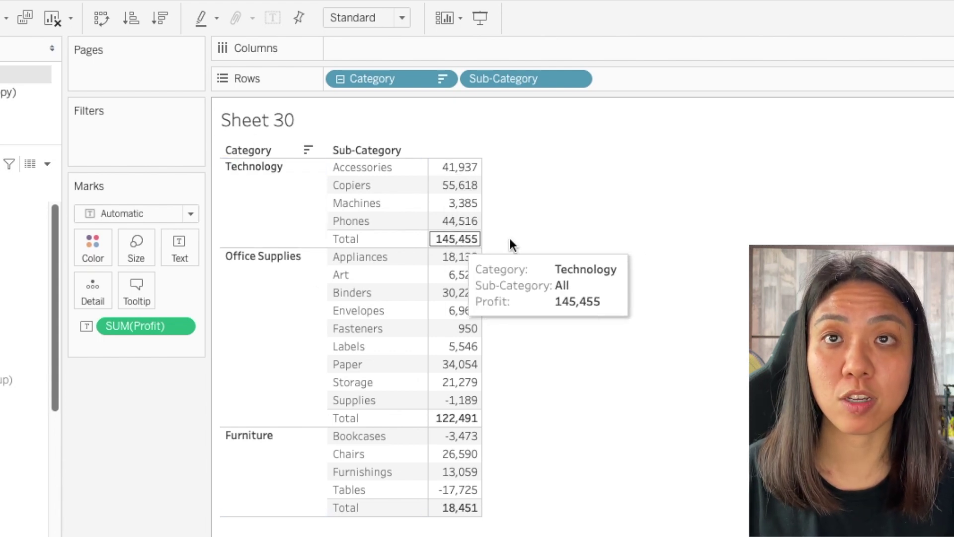
pyautogui.moveTo(437, 376)
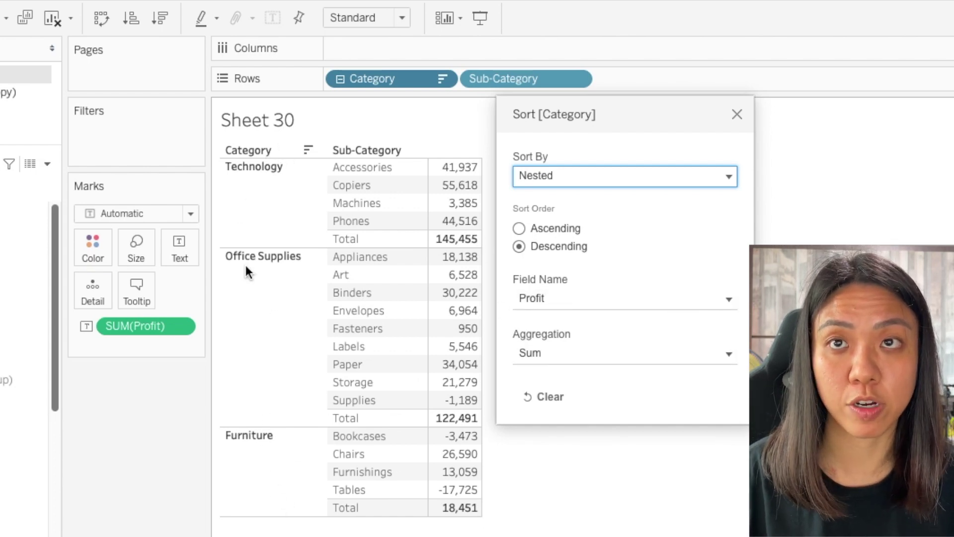
pyautogui.click(422, 260)
pyautogui.moveTo(391, 168); pyautogui.dragTo(411, 214)
# Set Sub-Category to a nested sort by the Sum of Profit in descending order
pyautogui.rightClick(517, 81)
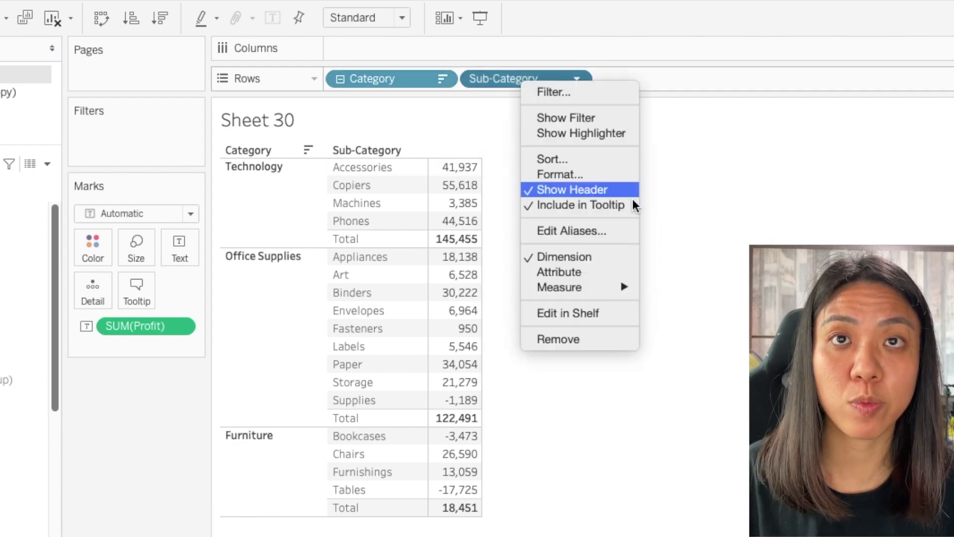
pyautogui.click(604, 159)
pyautogui.click(586, 150)
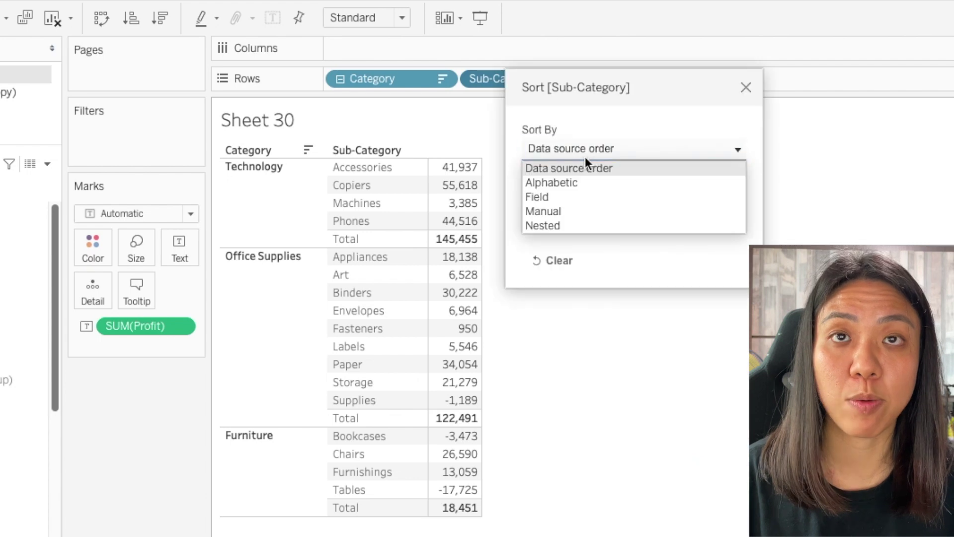
pyautogui.click(565, 225)
pyautogui.click(569, 270)
pyautogui.click(568, 269)
pyautogui.click(569, 222)
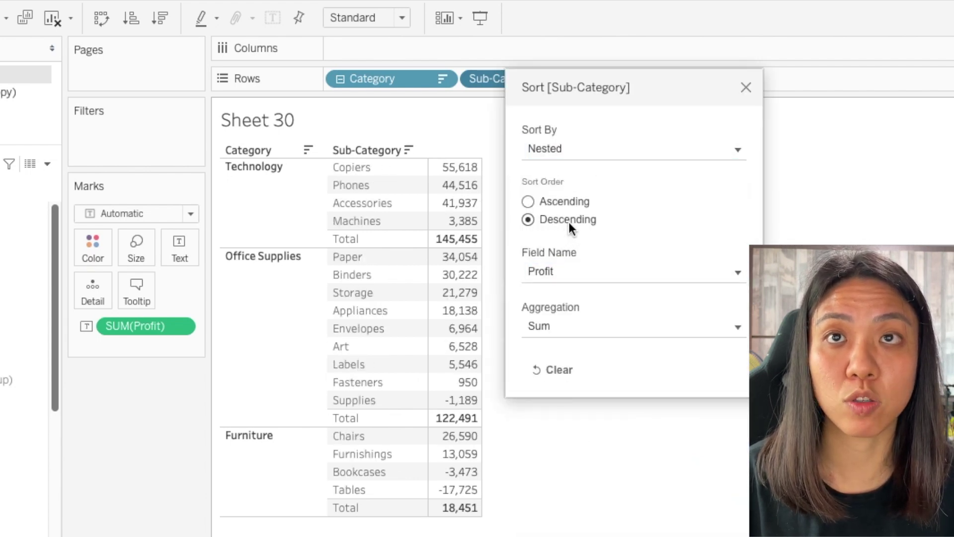
pyautogui.click(747, 87)
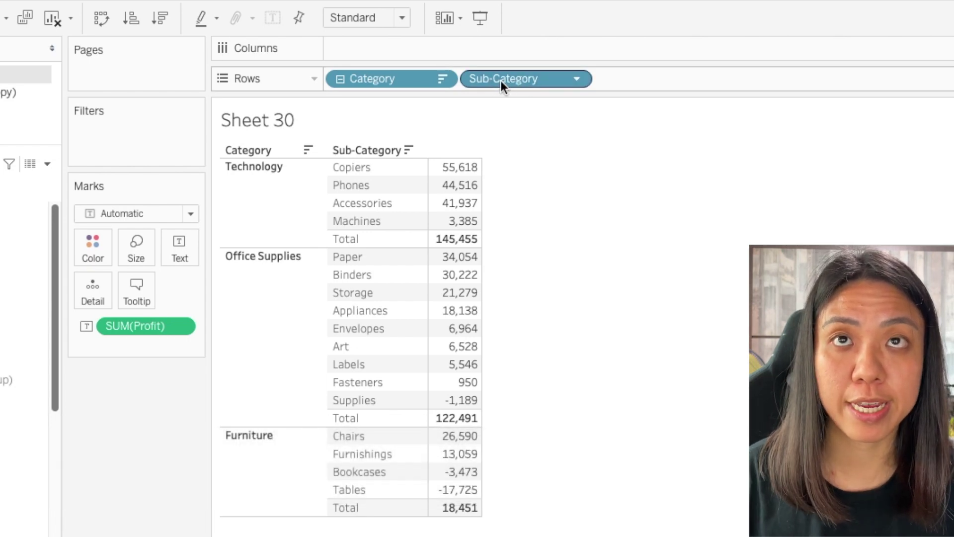
# Place a second Sub-Category before Category in the rows and try to hide its header
pyautogui.moveTo(501, 80); pyautogui.dragTo(337, 77)
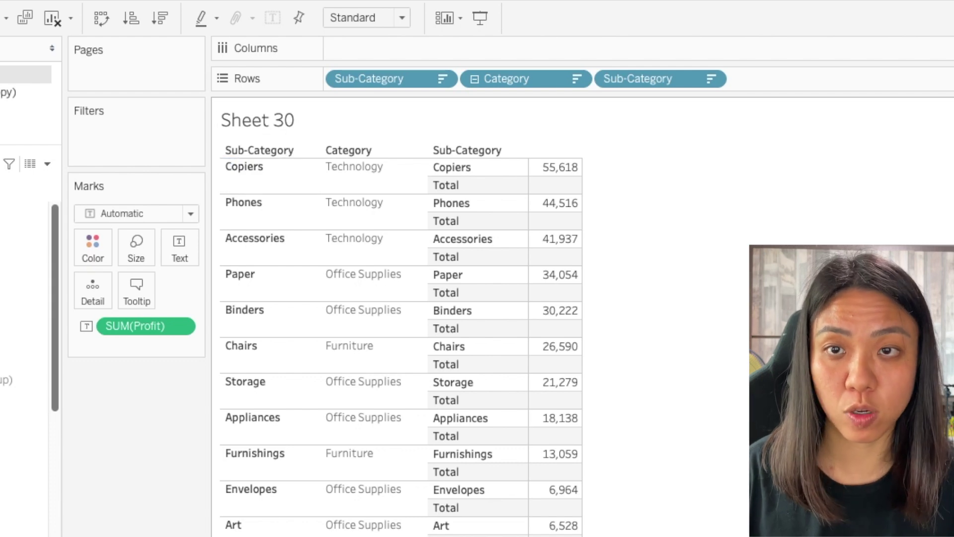
pyautogui.moveTo(564, 177)
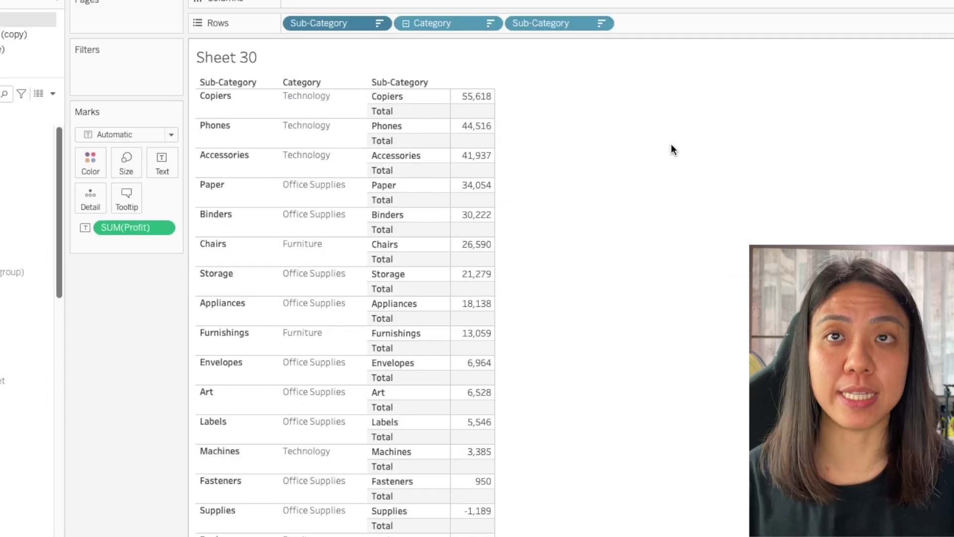
pyautogui.rightClick(352, 22)
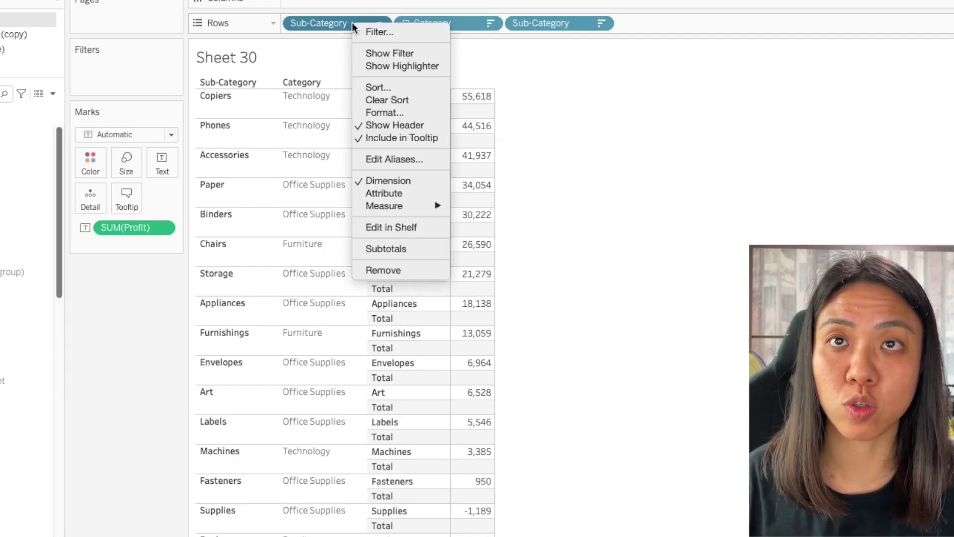
pyautogui.click(383, 129)
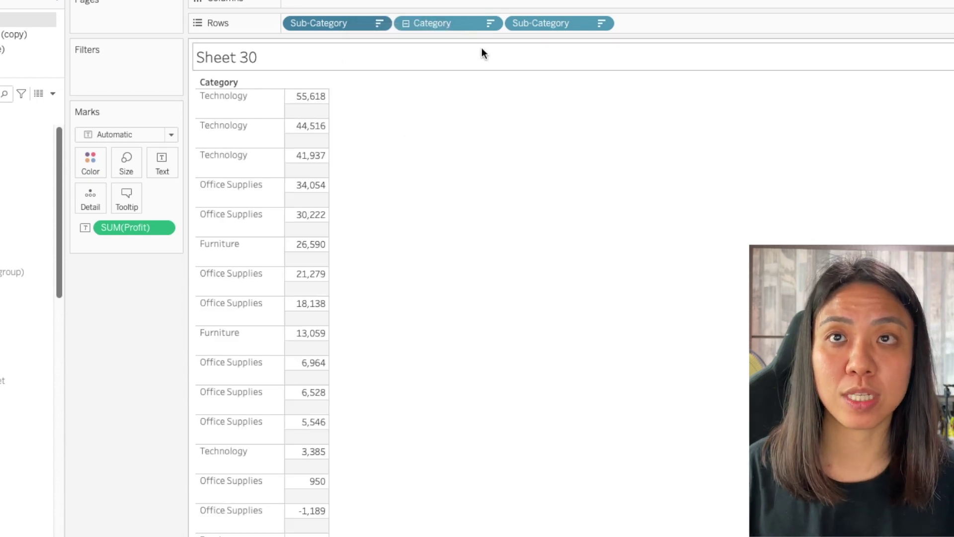
pyautogui.click(548, 29)
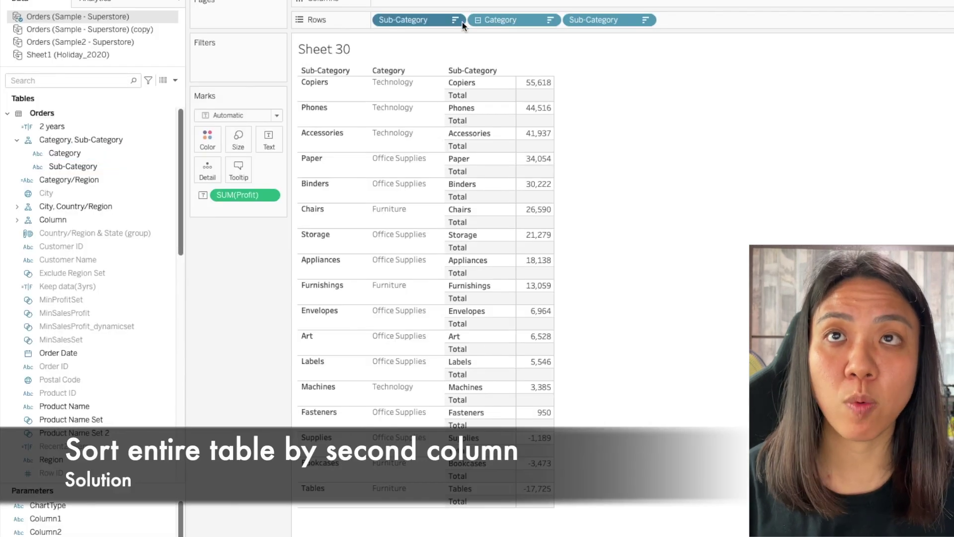
# Duplicate the Sub-Category field and use the copy in the rows in place of the leading Sub-Category
pyautogui.rightClick(97, 170)
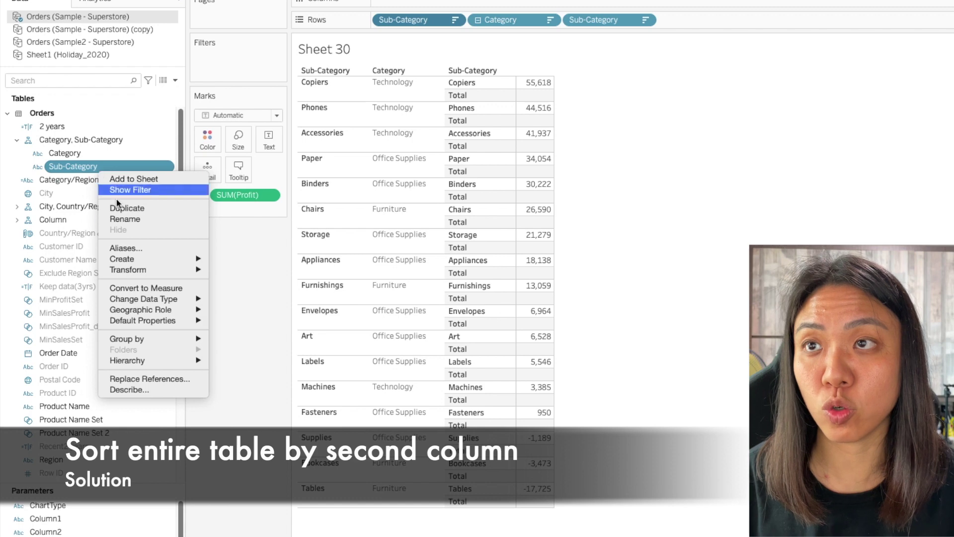
pyautogui.click(132, 208)
pyautogui.moveTo(132, 207); pyautogui.dragTo(449, 24)
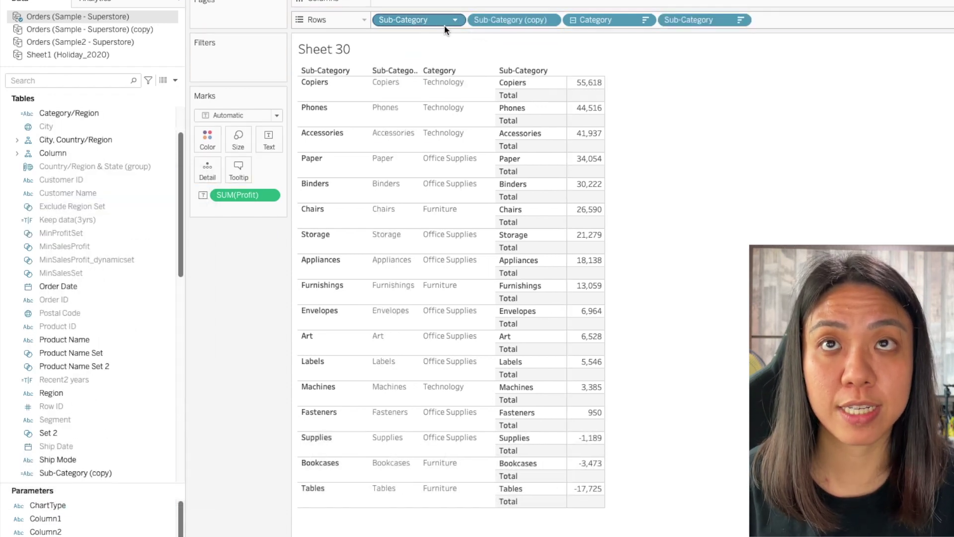
pyautogui.rightClick(421, 25)
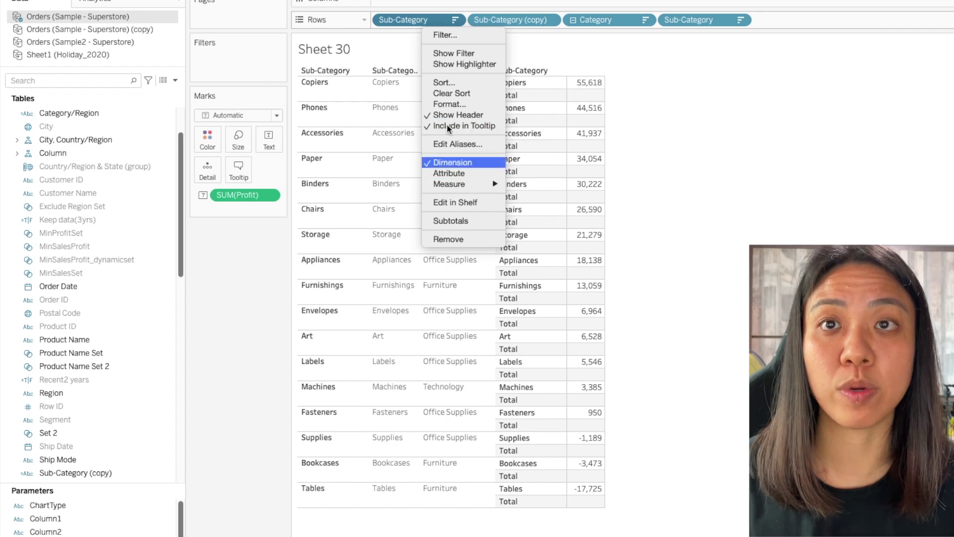
pyautogui.click(462, 239)
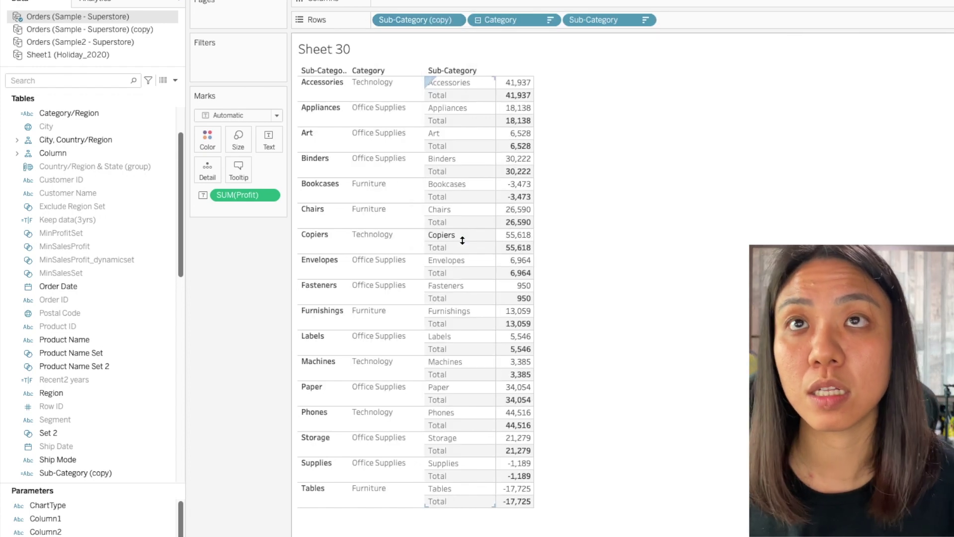
# Set the duplicated Sub-Category field to a nested sort by the Sum of Profit in descending order
pyautogui.rightClick(433, 19)
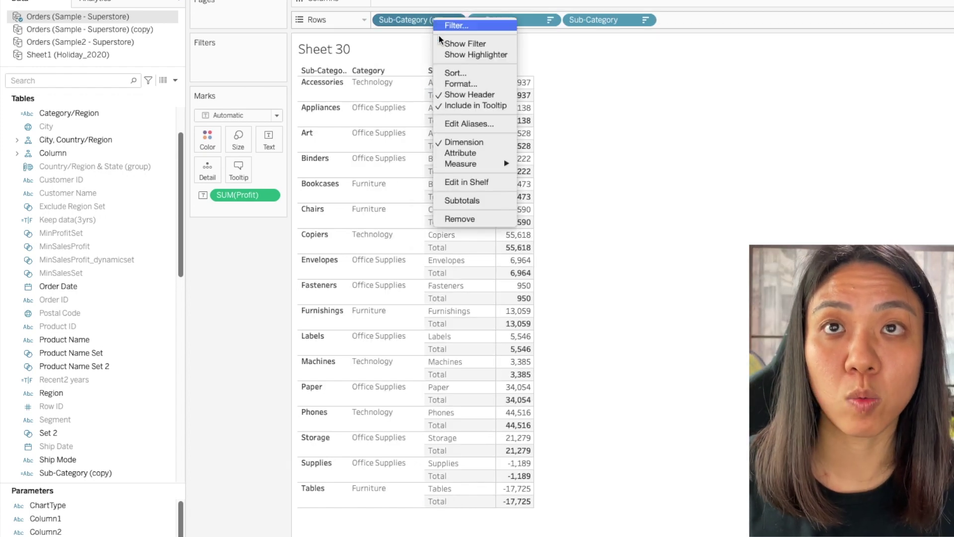
pyautogui.click(455, 73)
pyautogui.click(621, 284)
pyautogui.click(596, 338)
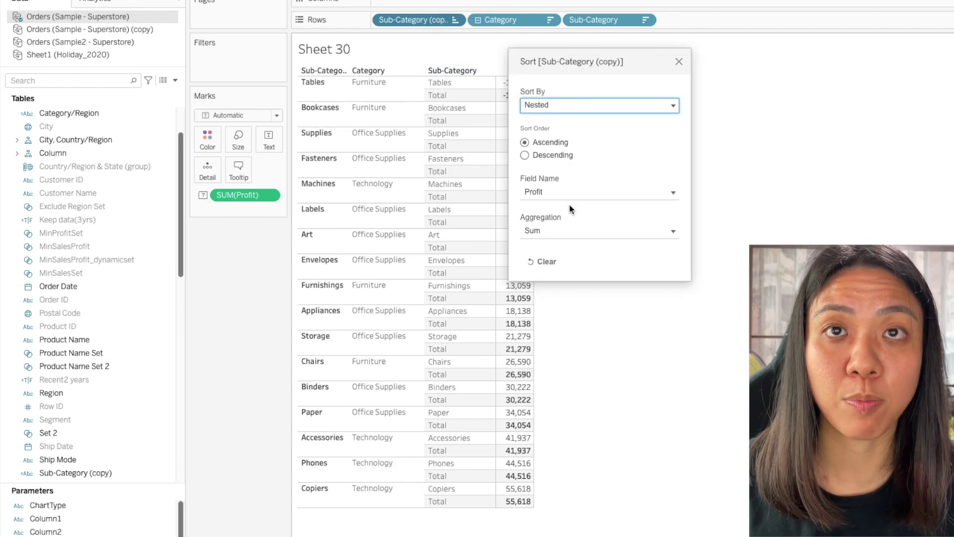
pyautogui.click(542, 155)
pyautogui.moveTo(672, 61); pyautogui.dragTo(674, 60)
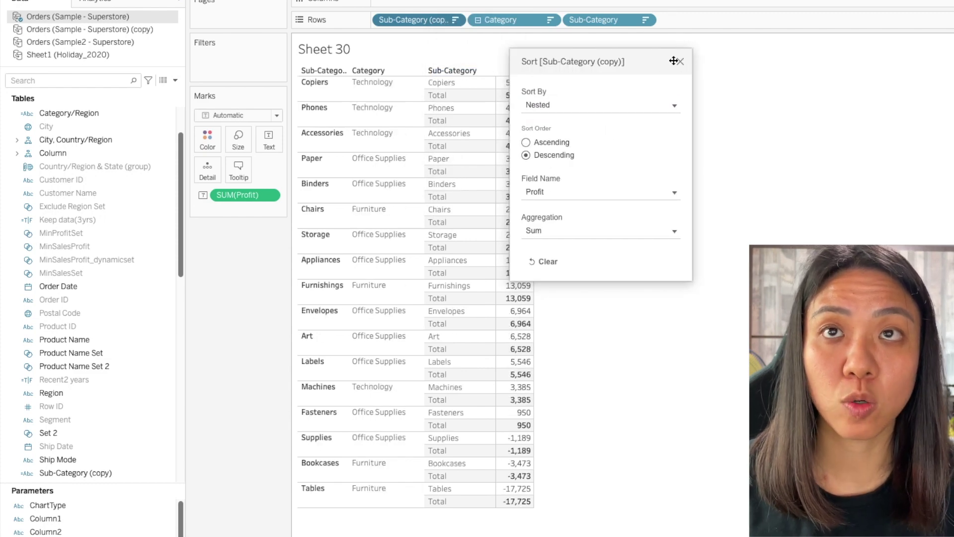
# Hide the header of the duplicated Sub-Category field in the rows
pyautogui.click(680, 61)
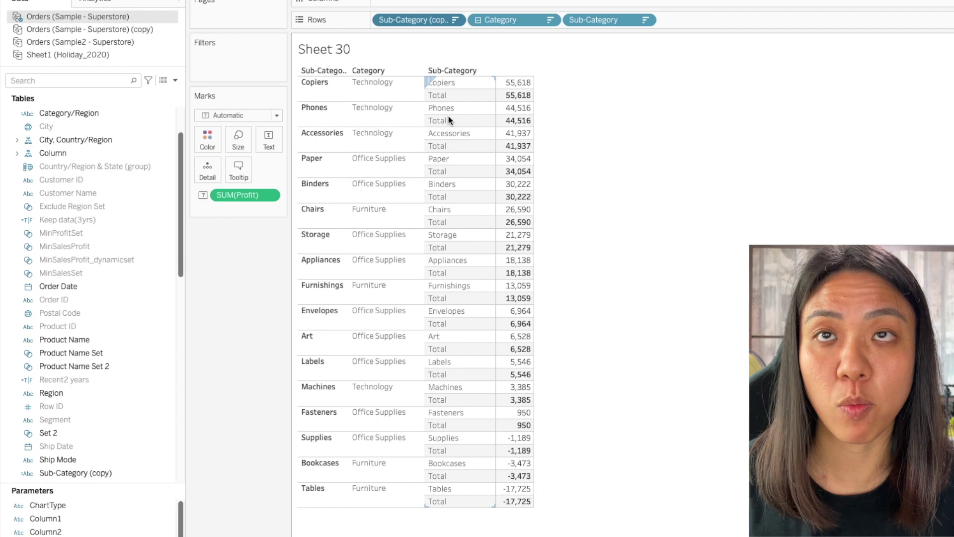
pyautogui.click(389, 20)
pyautogui.click(423, 108)
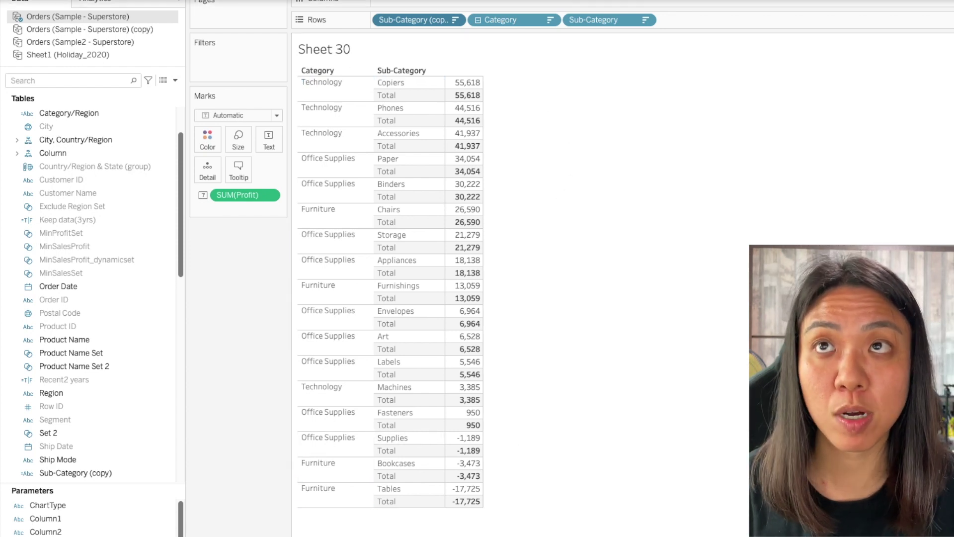
# Remove all subtotals from the table
pyautogui.click(318, 0)
pyautogui.moveTo(441, 101)
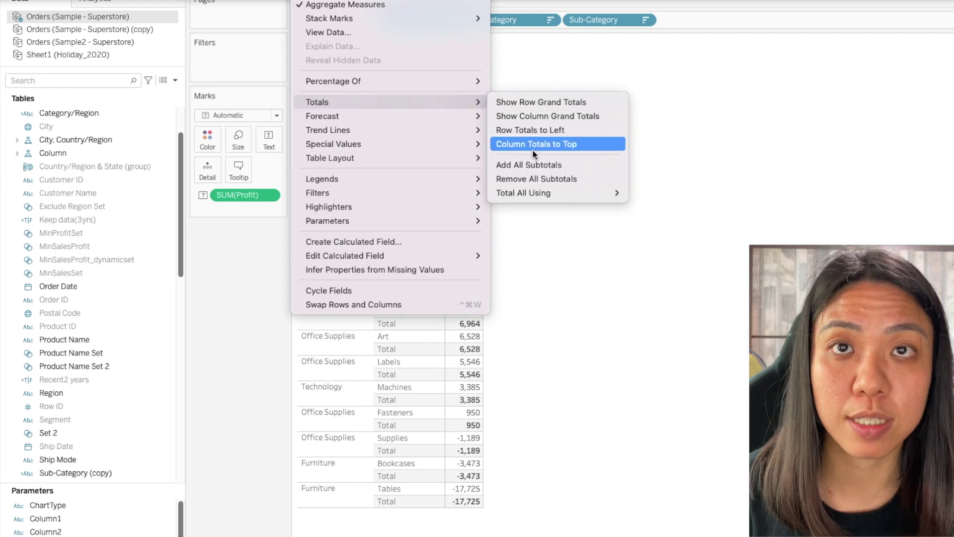
pyautogui.click(533, 178)
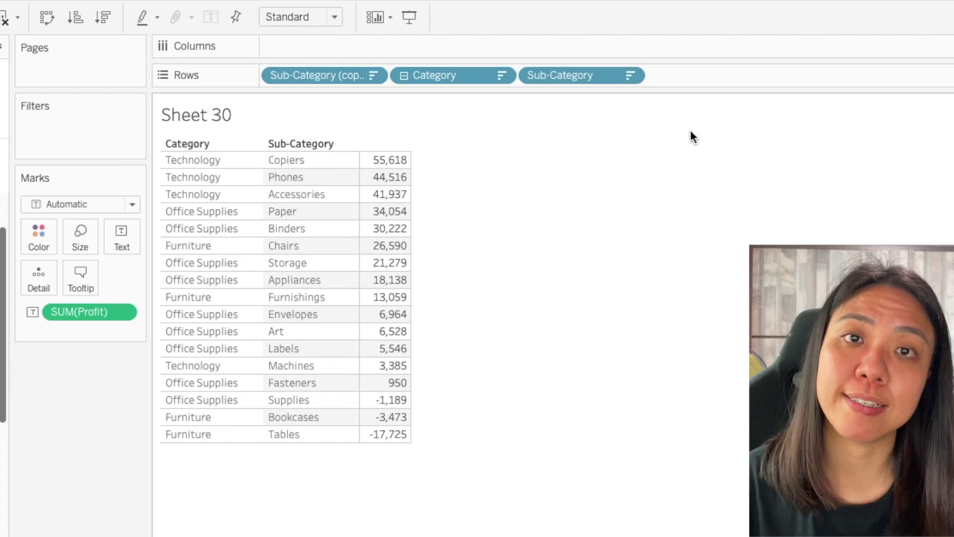
# Collapse the Category hierarchy in the rows and inspect the details of its first Profit value
pyautogui.click(403, 76)
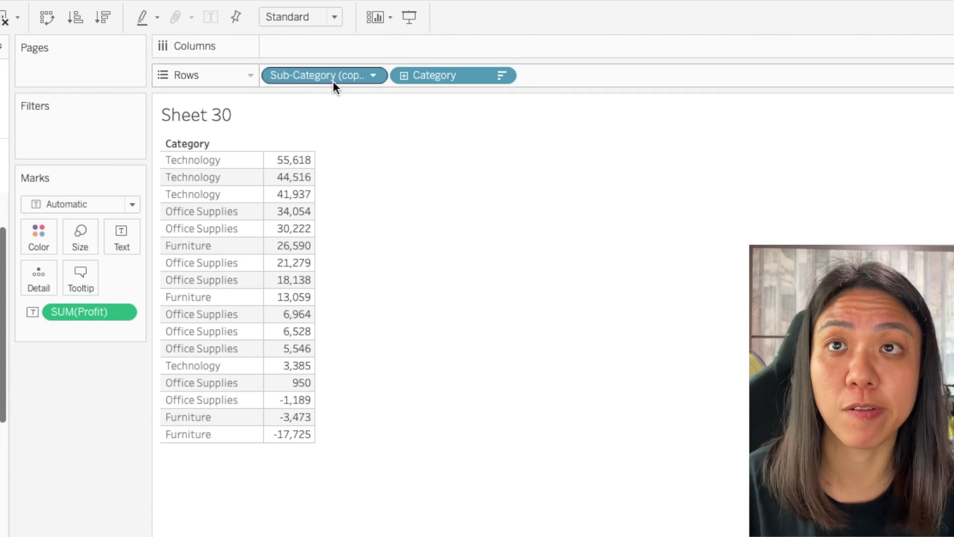
pyautogui.moveTo(298, 168)
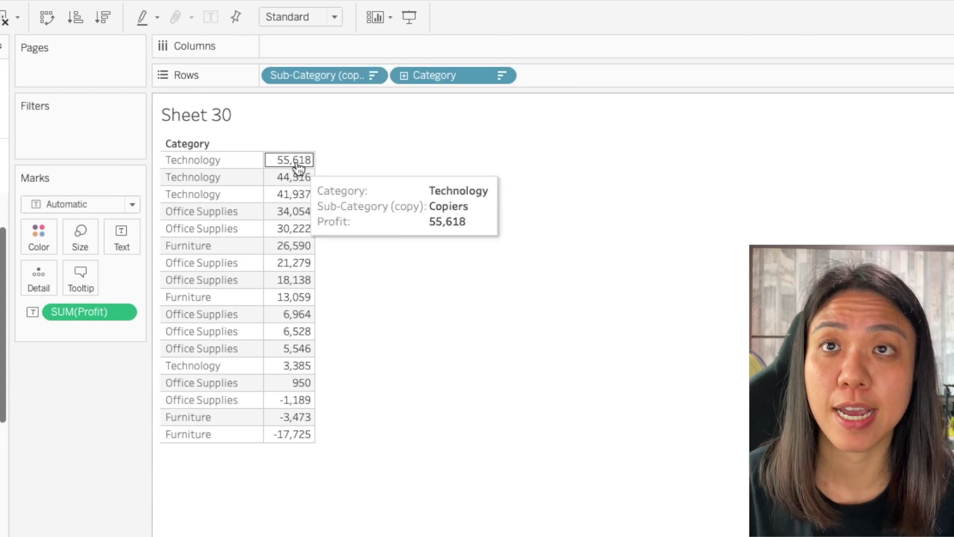
# Remove the duplicated Sub-Category field from the rows so that Profit is totalled by Category
pyautogui.rightClick(327, 74)
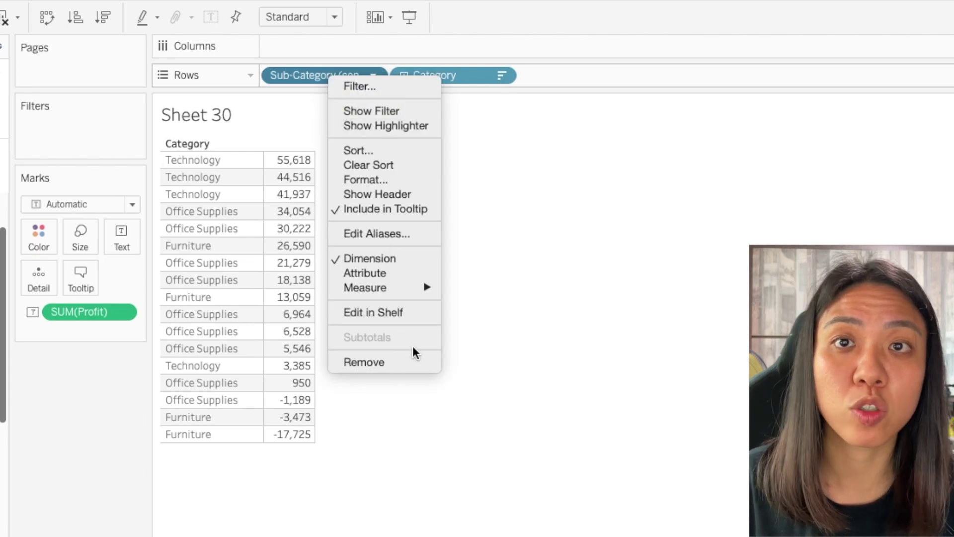
pyautogui.click(410, 366)
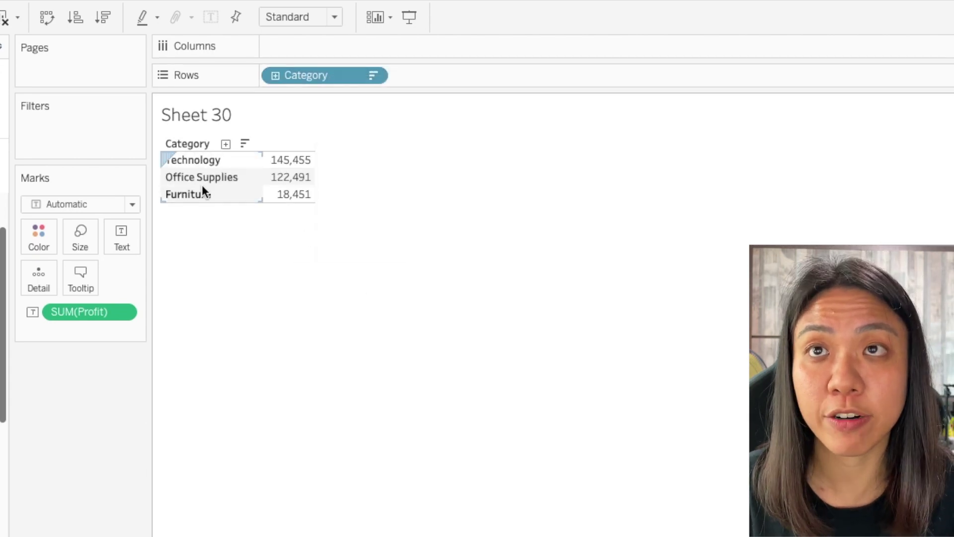
pyautogui.moveTo(283, 166)
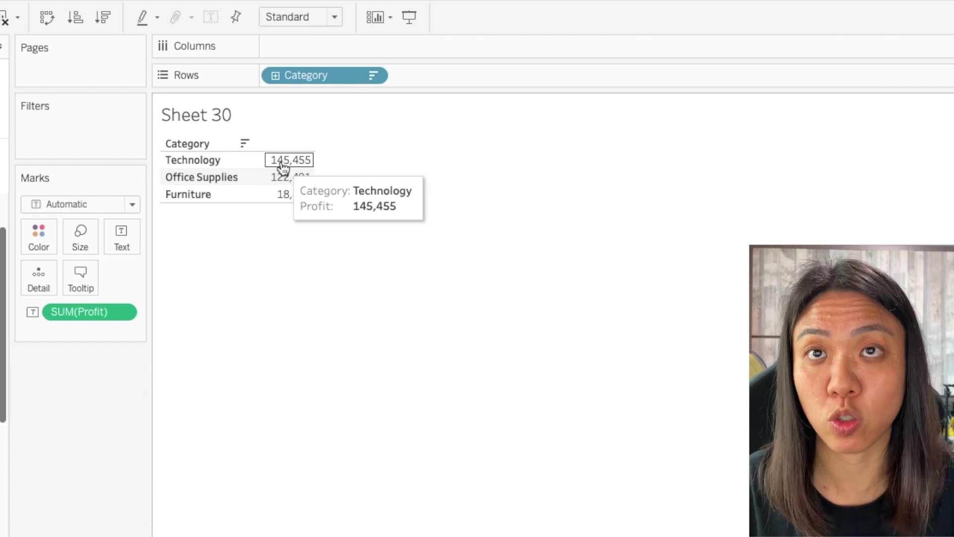
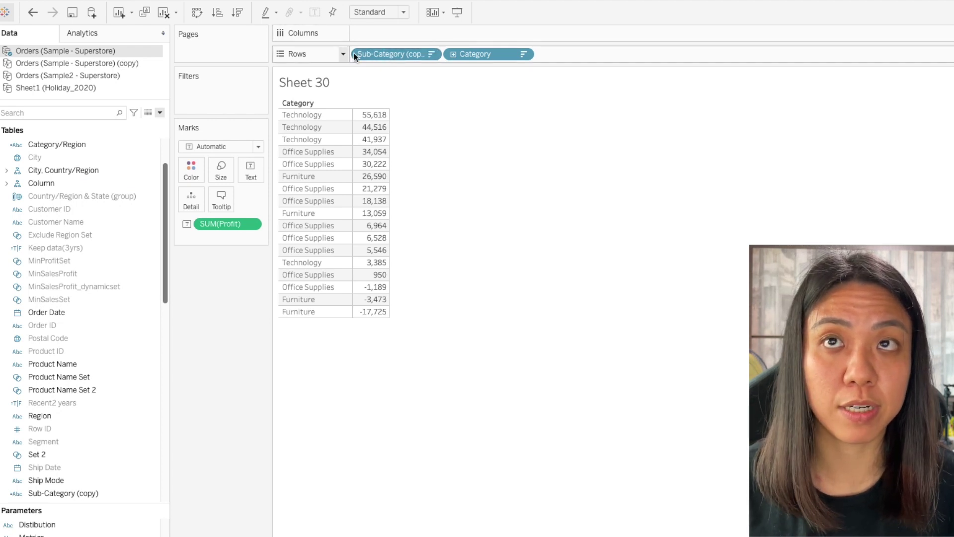
# Create a calculated field named "sorted by value" and begin its formula with CASE [Sorted by]
pyautogui.click(159, 112)
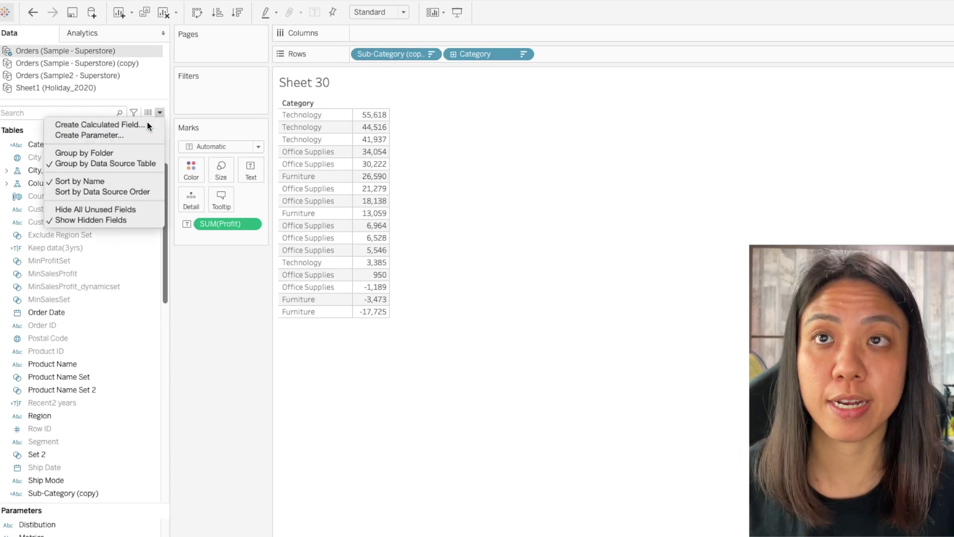
pyautogui.click(147, 124)
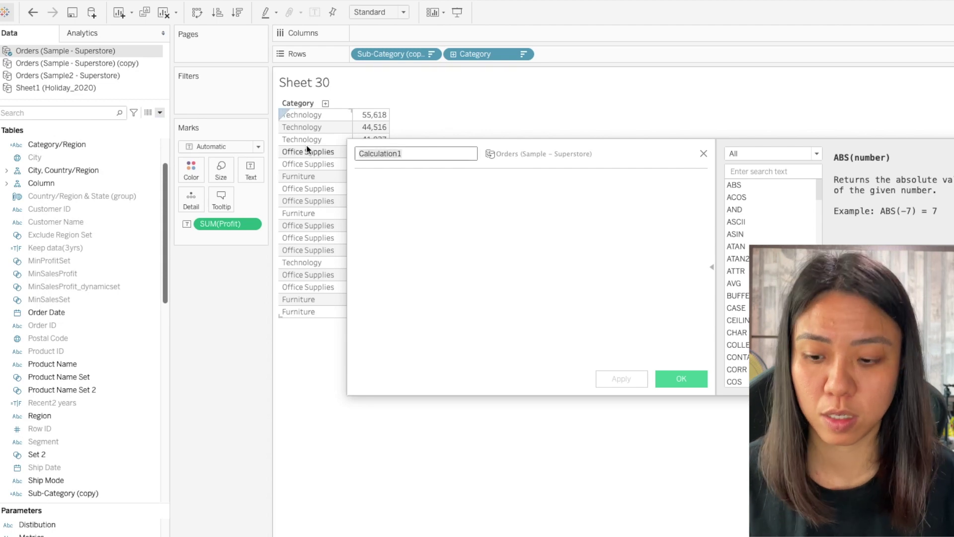
pyautogui.write('sorted by valuer')
pyautogui.press('Tab')
pyautogui.write('cas')
pyautogui.press('Return')
pyautogui.write('sor')
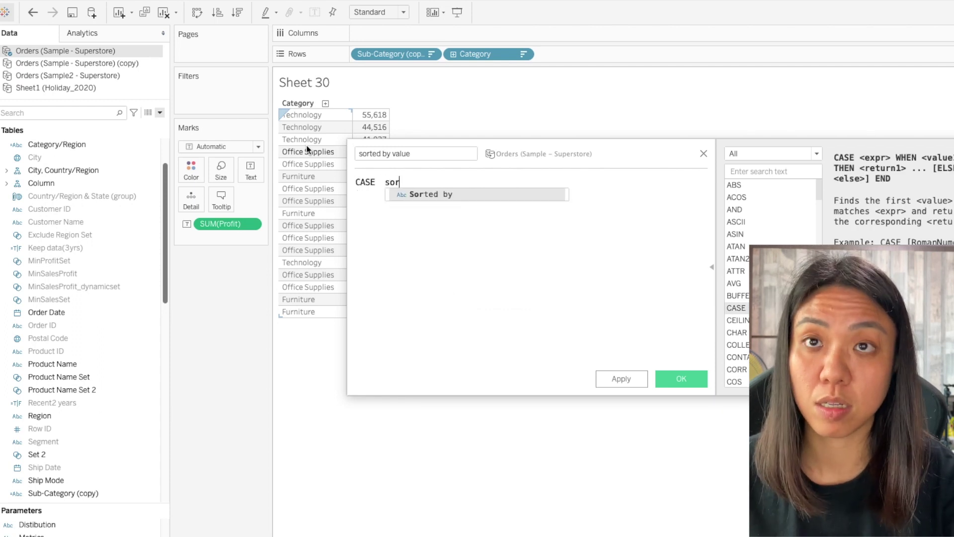
pyautogui.press('Return')
pyautogui.press('Return')
# Add the branch when "Category" then [Category] to the formula
pyautogui.write('whe')
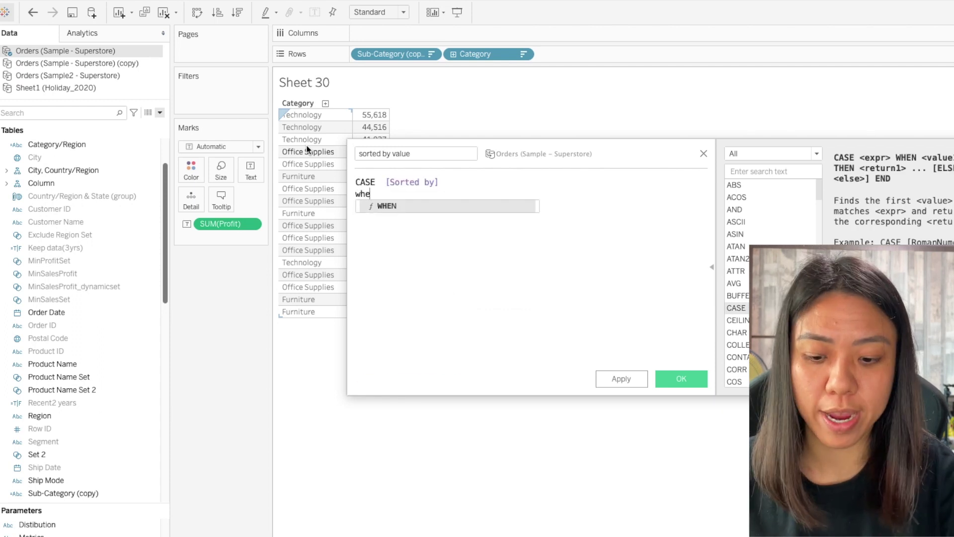
pyautogui.write('n "Category')
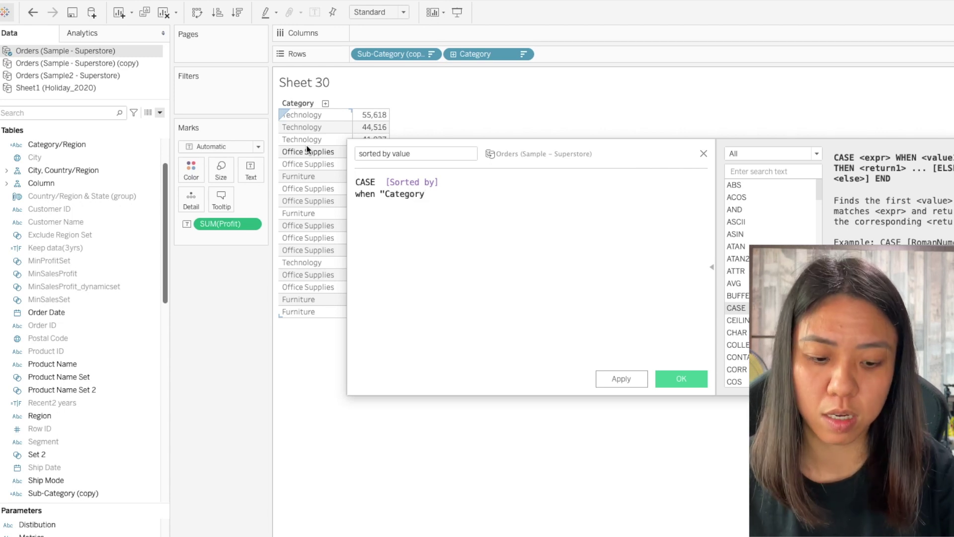
pyautogui.write('" then ca')
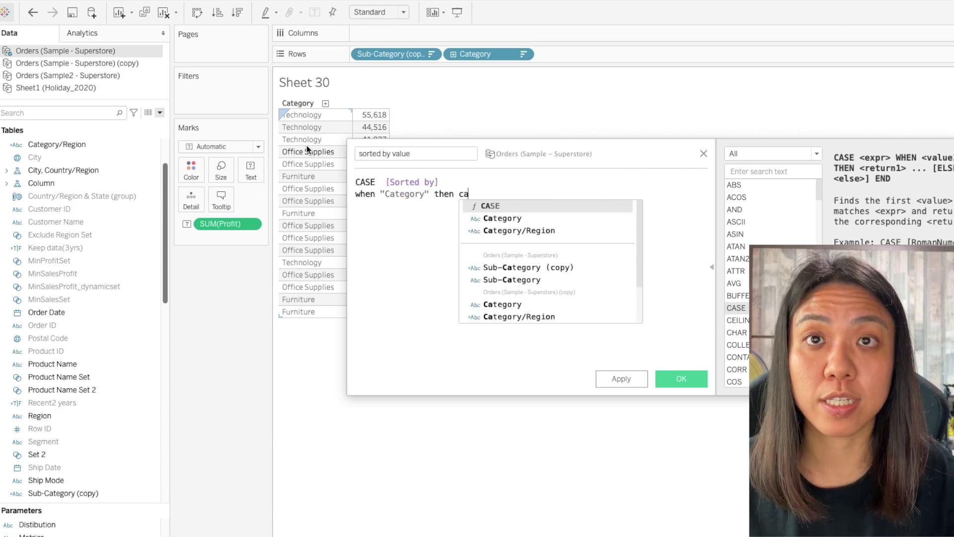
pyautogui.press('Down')
pyautogui.press('Return')
# Add the branch when "Sub Category" then [Sub-Category], close the formula with end, and save the calculated field
pyautogui.write('w')
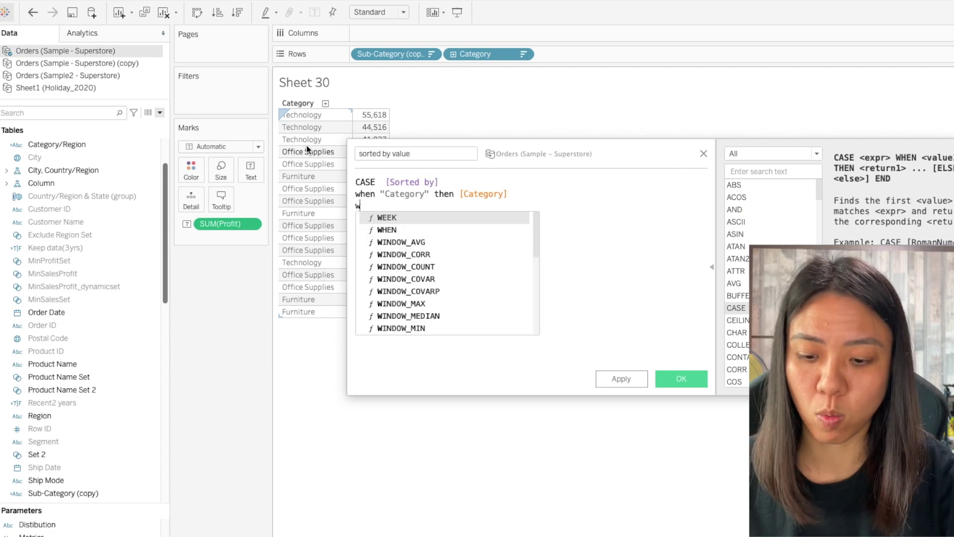
pyautogui.write('hen "Sub Categor')
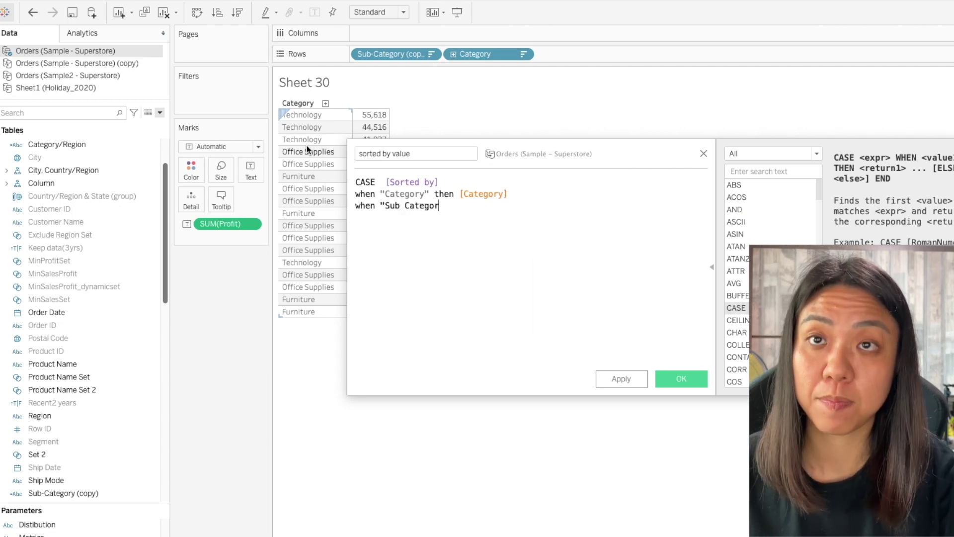
pyautogui.write('y" then se')
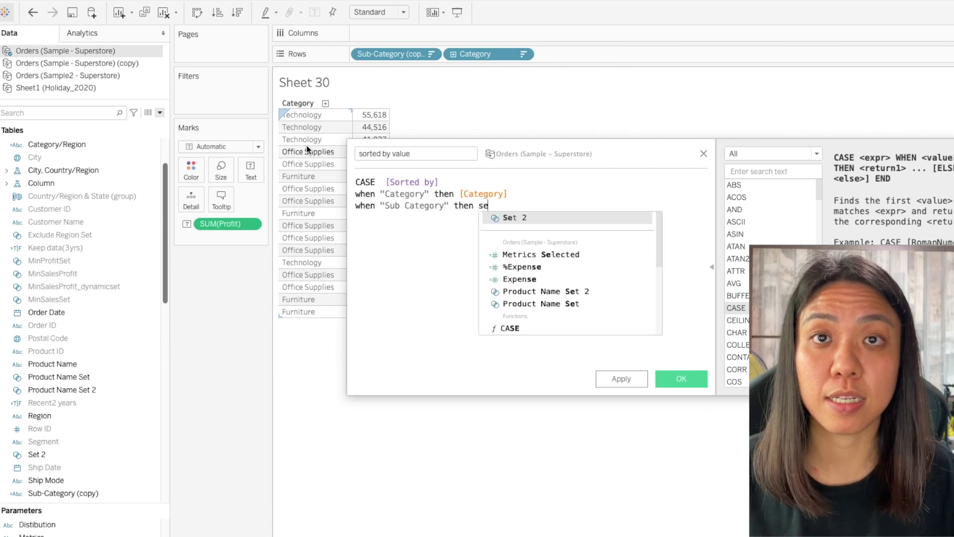
pyautogui.press('BackSpace')
pyautogui.write('ubn')
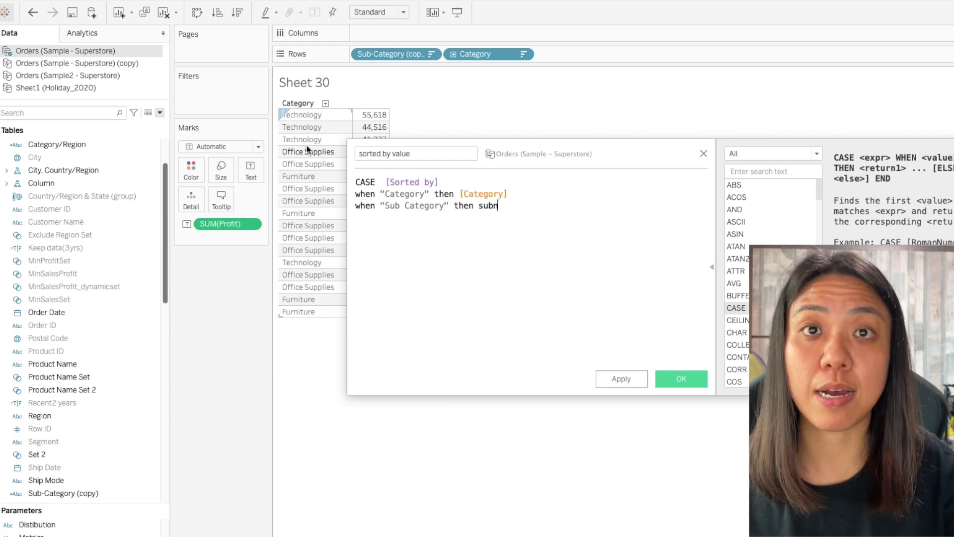
pyautogui.press('Return')
pyautogui.press('Return')
pyautogui.write('end')
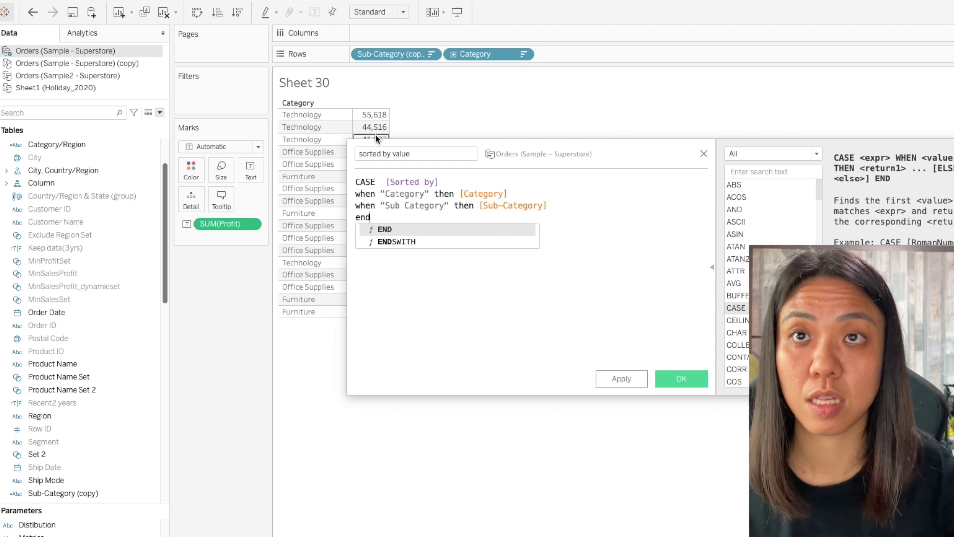
pyautogui.press('Return')
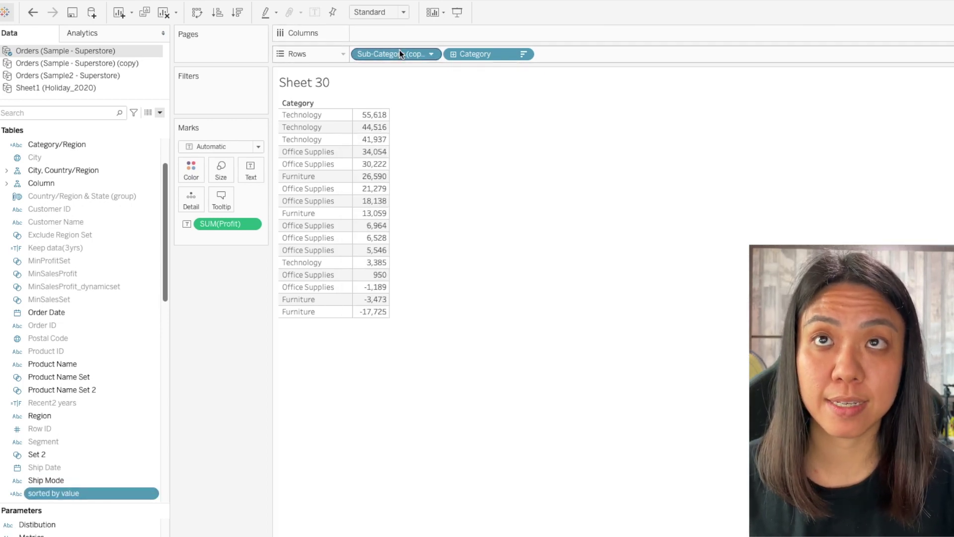
# Replace the duplicated Sub-Category in the rows with sorted by value and give it a nested sort in descending order
pyautogui.moveTo(87, 497); pyautogui.dragTo(407, 58)
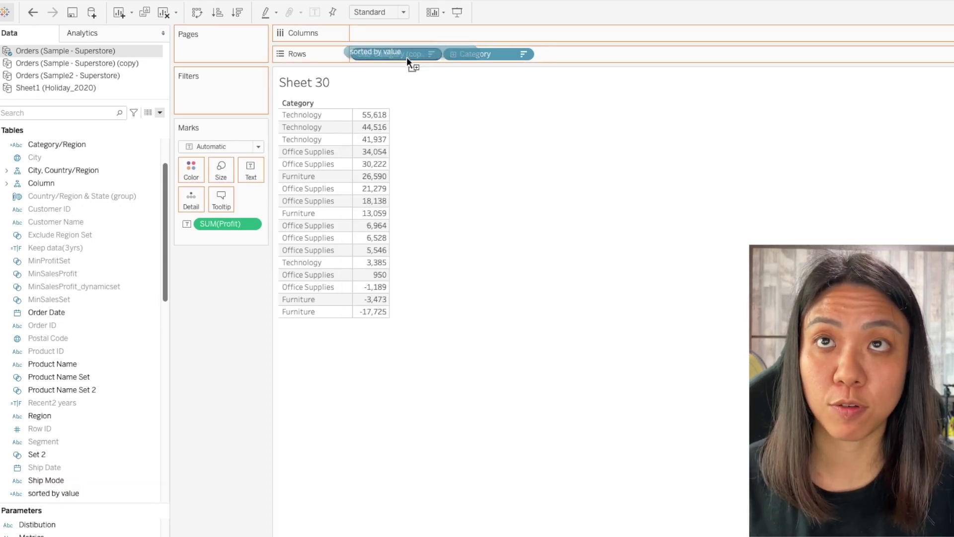
pyautogui.rightClick(406, 60)
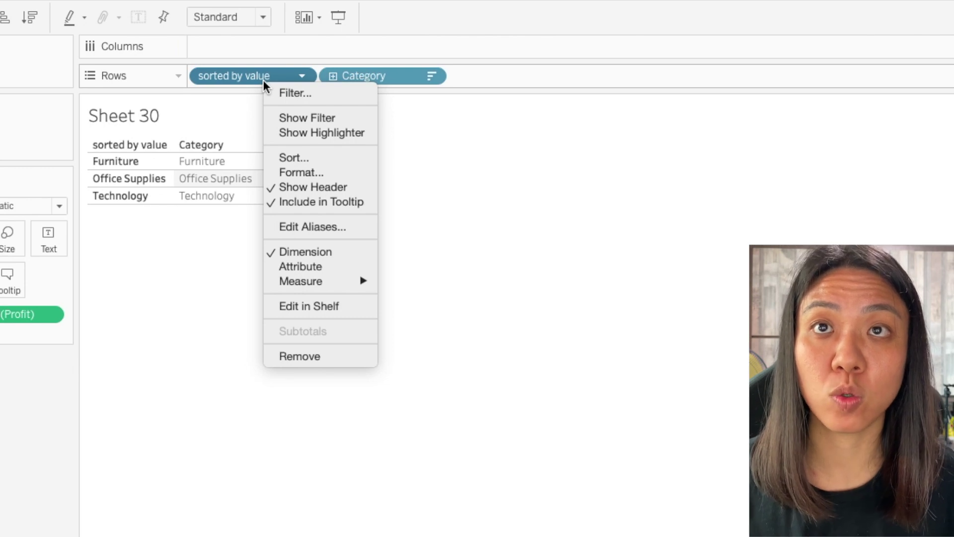
pyautogui.click(313, 158)
pyautogui.moveTo(470, 378); pyautogui.dragTo(451, 68)
pyautogui.click(458, 136)
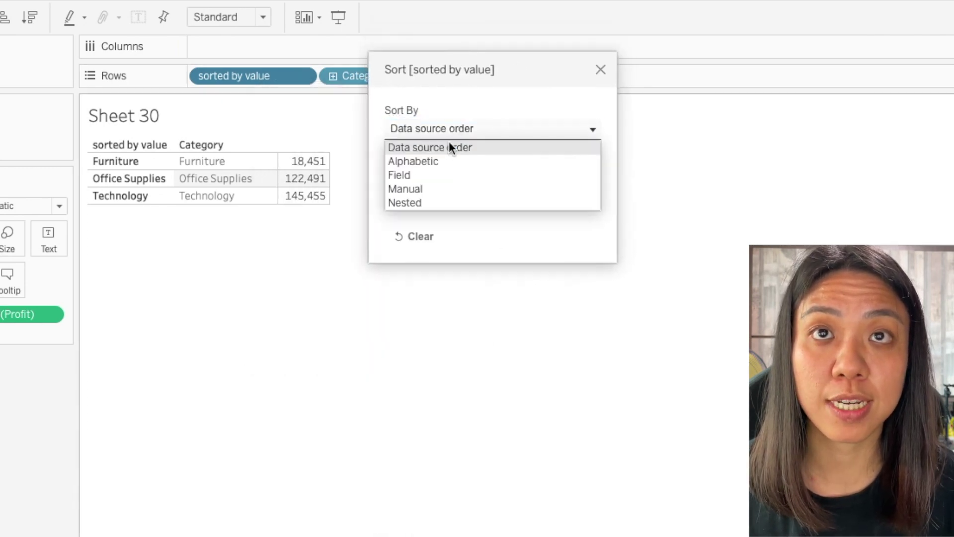
pyautogui.click(449, 202)
pyautogui.click(419, 196)
pyautogui.click(601, 70)
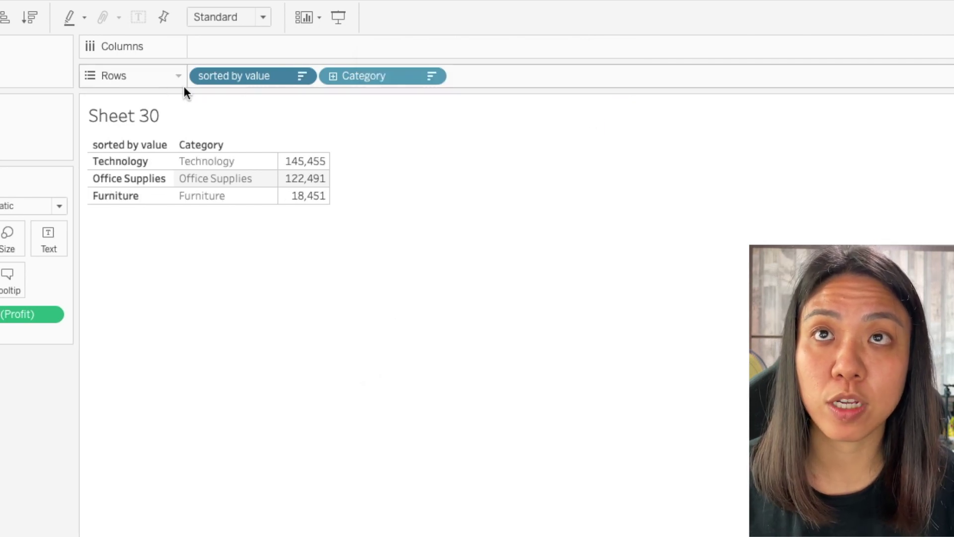
# Hide the sorted by value header and expand Category to the Sub-Category level
pyautogui.click(302, 76)
pyautogui.click(292, 199)
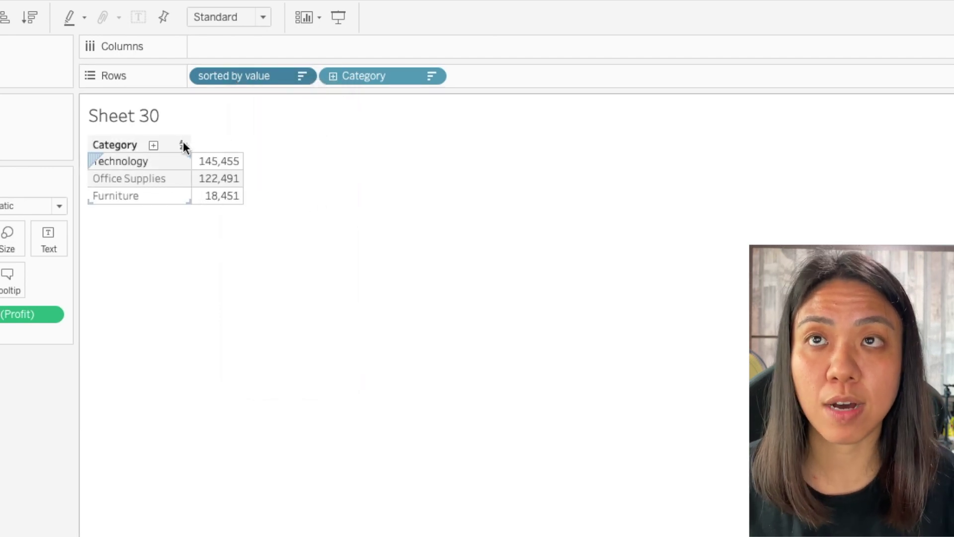
pyautogui.click(153, 145)
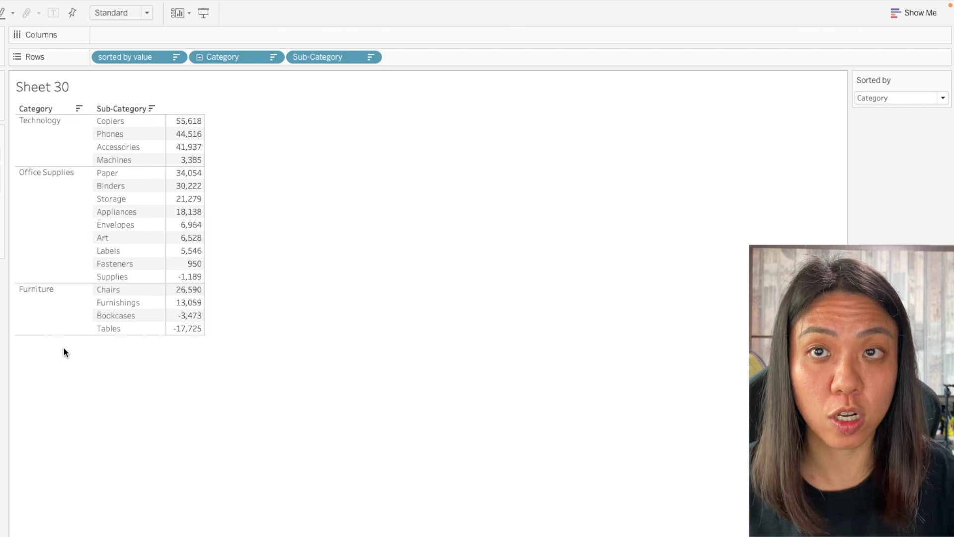
# Set the Sorted by parameter to Sub Category and collapse the Category hierarchy
pyautogui.click(880, 98)
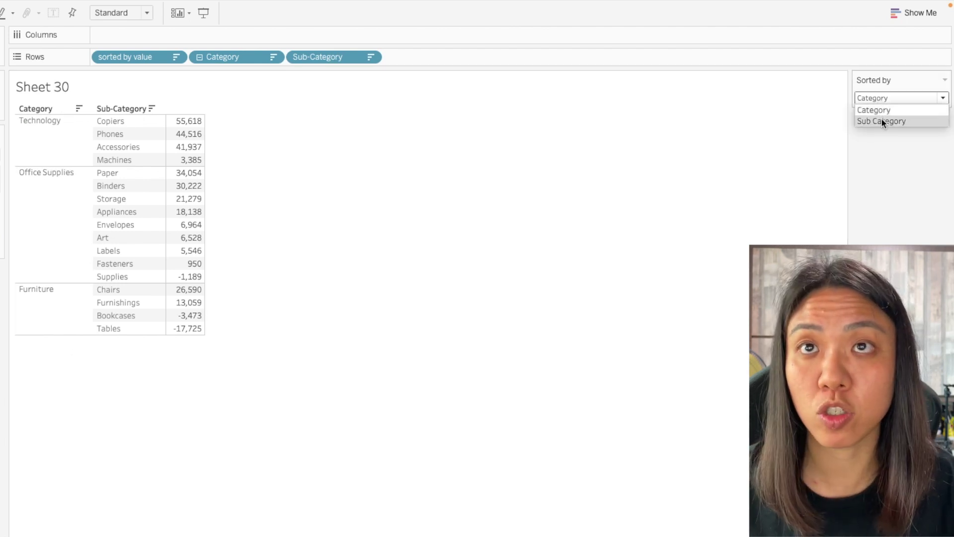
pyautogui.click(881, 120)
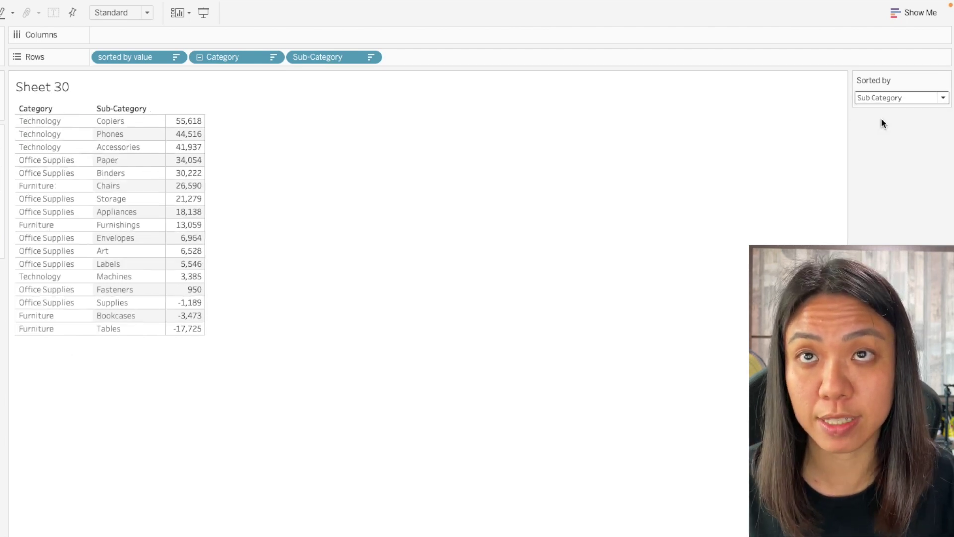
pyautogui.click(200, 58)
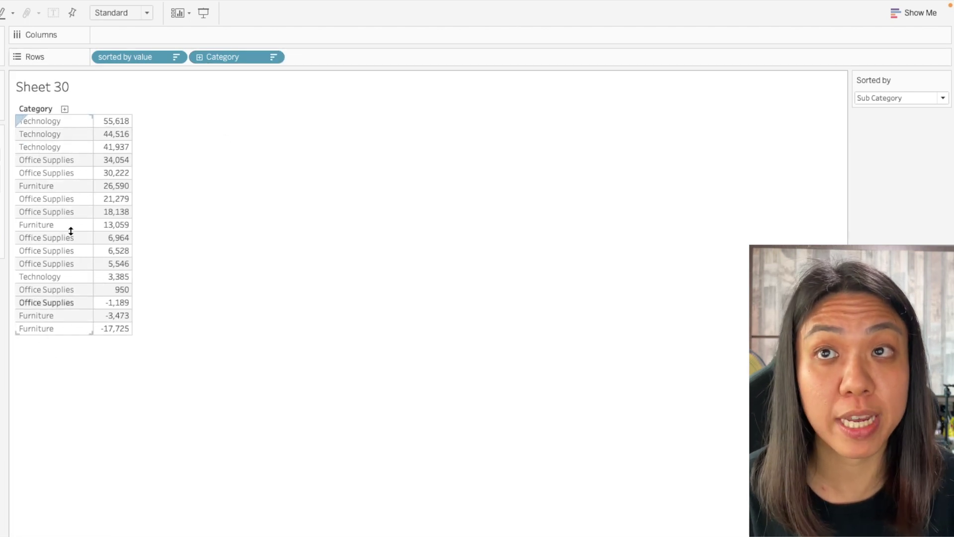
# Set the Sorted by parameter to Category with the Category hierarchy collapsed
pyautogui.click(889, 99)
pyautogui.click(890, 109)
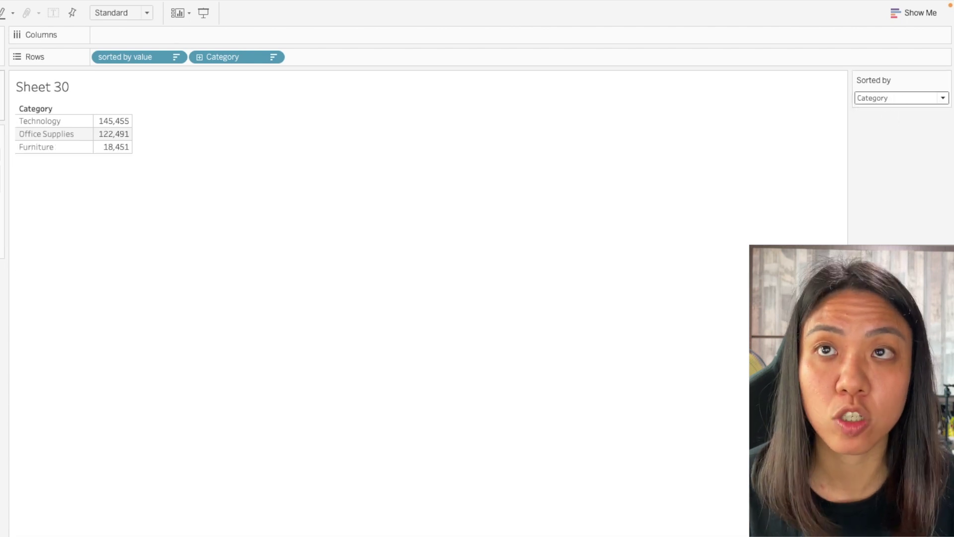
pyautogui.moveTo(106, 124)
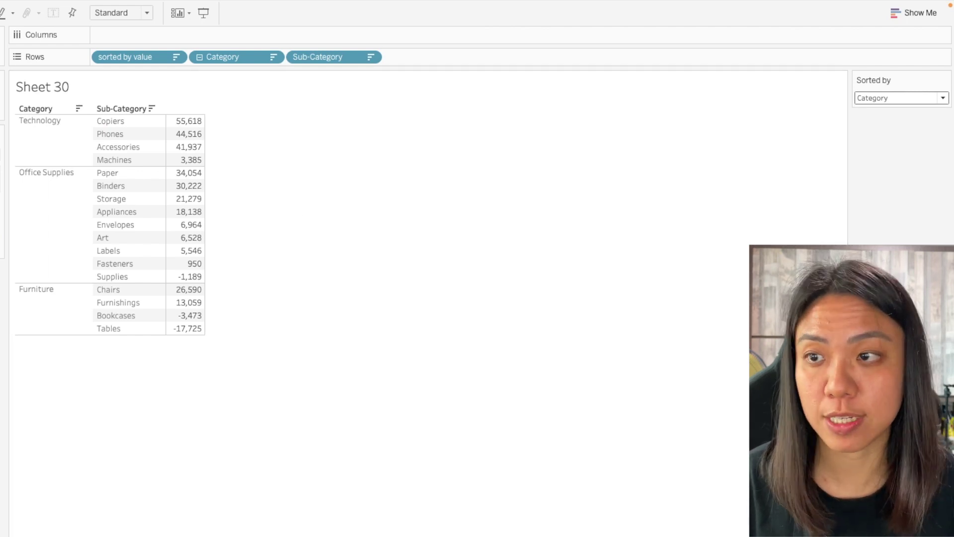
# Add the Sales measure to the table beside Profit
pyautogui.click(0, 499)
pyautogui.scroll(-2, 121, 499)
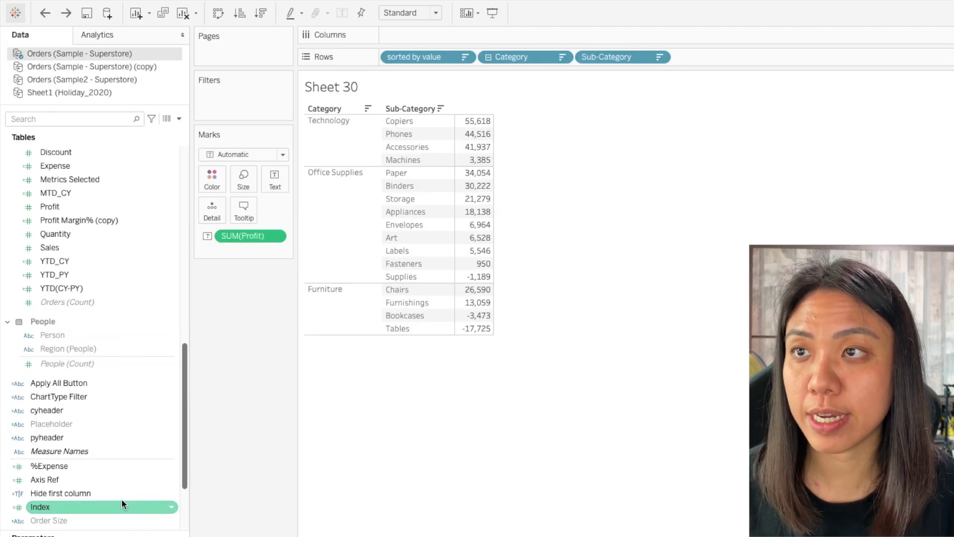
pyautogui.doubleClick(62, 246)
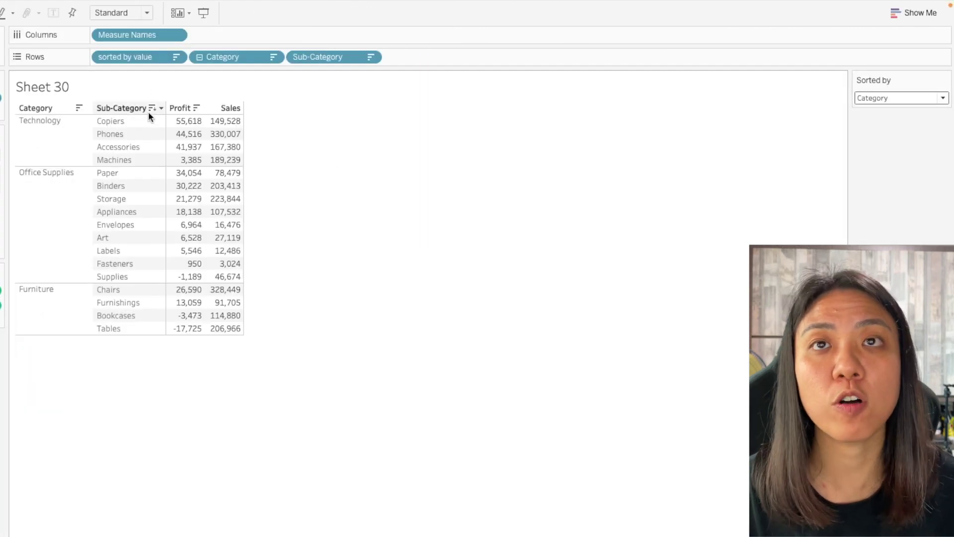
# Cycle the sort order of the Profit column from its header
pyautogui.click(196, 109)
pyautogui.click(198, 109)
pyautogui.click(194, 109)
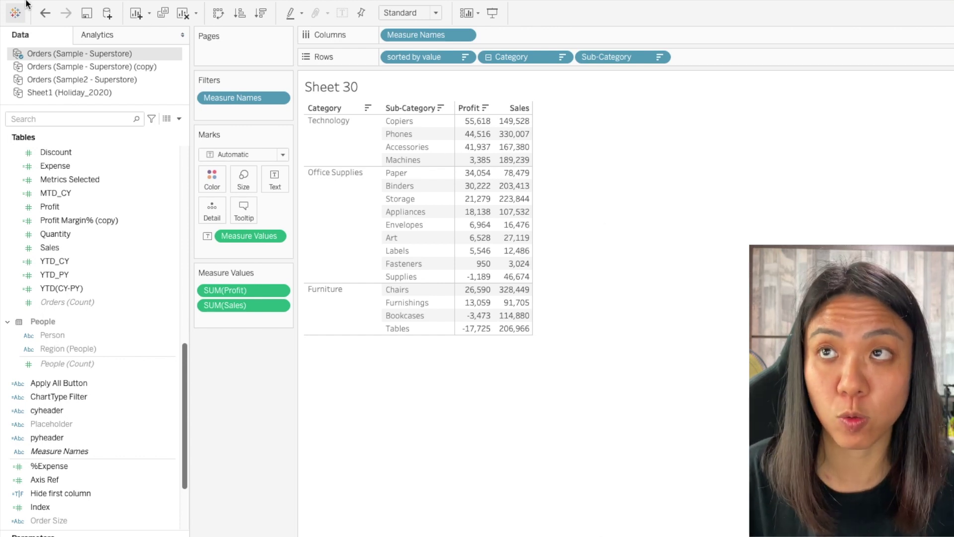
# Create a string list parameter named Measurevalue_sortedby with the values Profit and Sales, and show it on the sheet
pyautogui.click(179, 118)
pyautogui.click(159, 142)
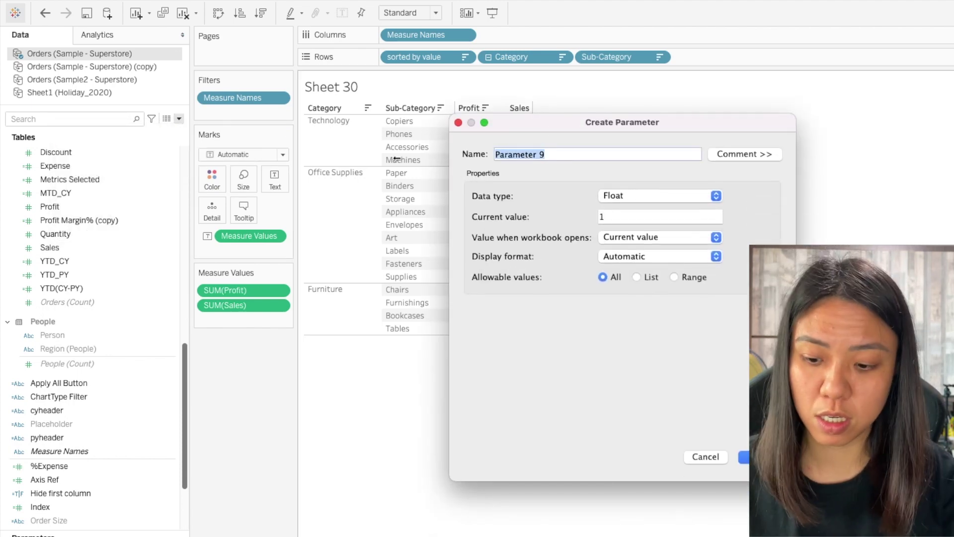
pyautogui.write('Measurevalue')
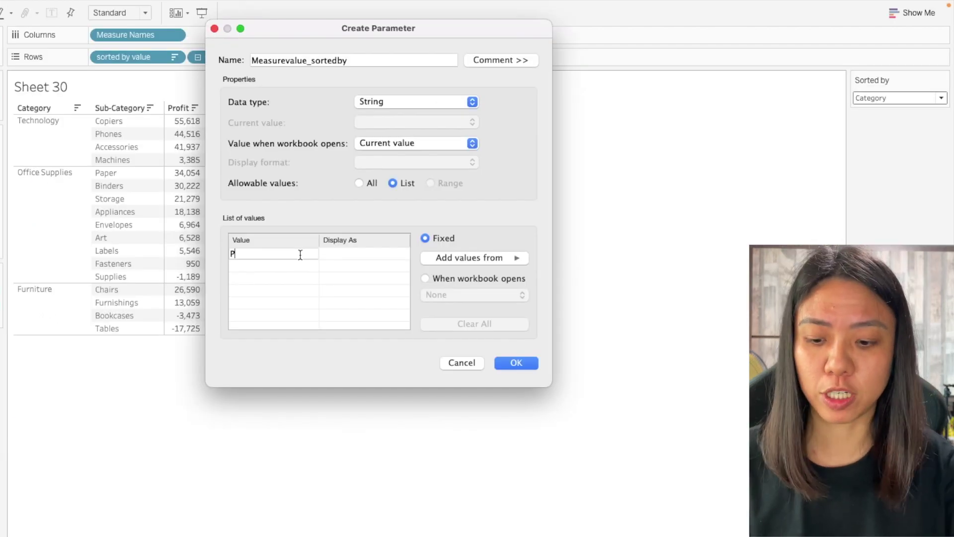
pyautogui.click(300, 255)
pyautogui.write('Profit')
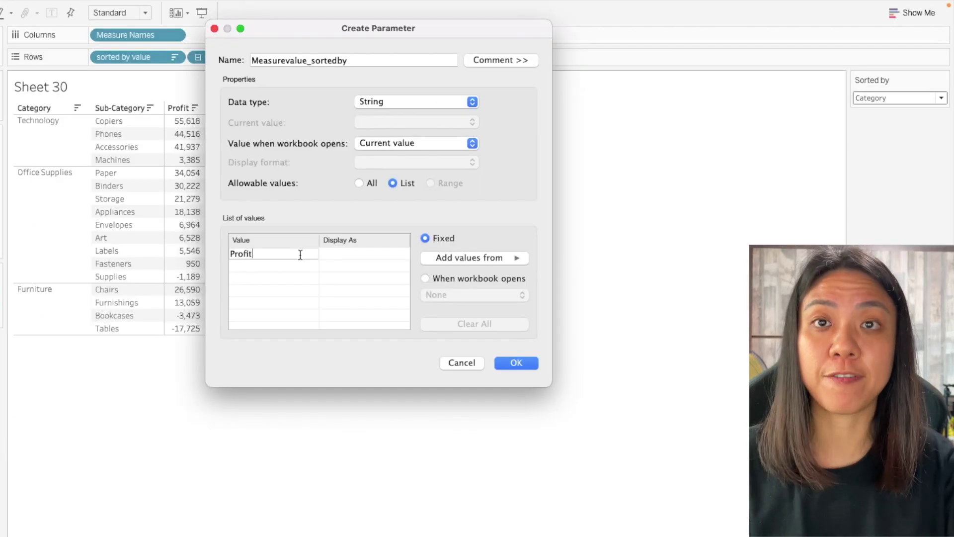
pyautogui.click(257, 266)
pyautogui.write('Sal')
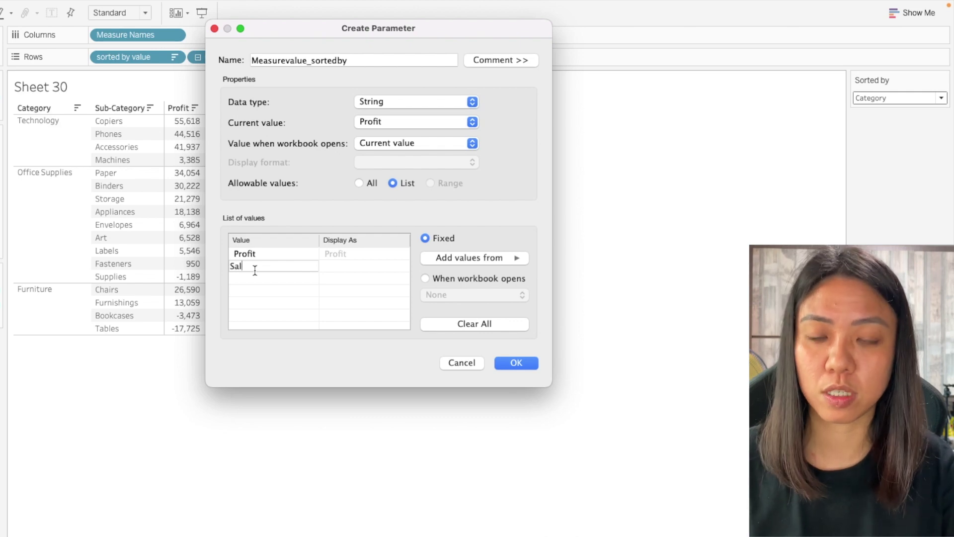
pyautogui.rightClick(96, 358)
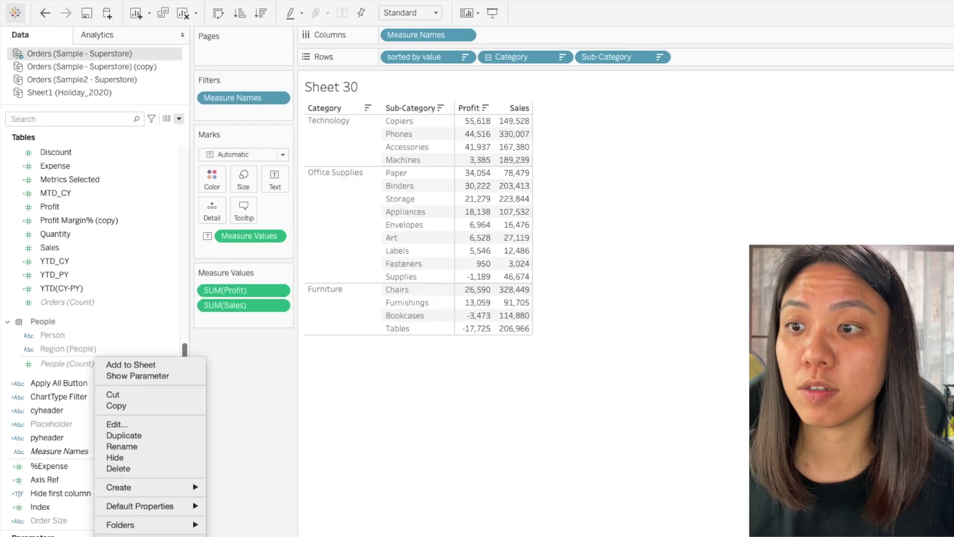
pyautogui.click(114, 377)
# Create a calculated field named measurevalue_sort and begin its formula with case [Measurevalue_sortedby]
pyautogui.click(179, 122)
pyautogui.click(157, 130)
pyautogui.write('measurevalue_sort')
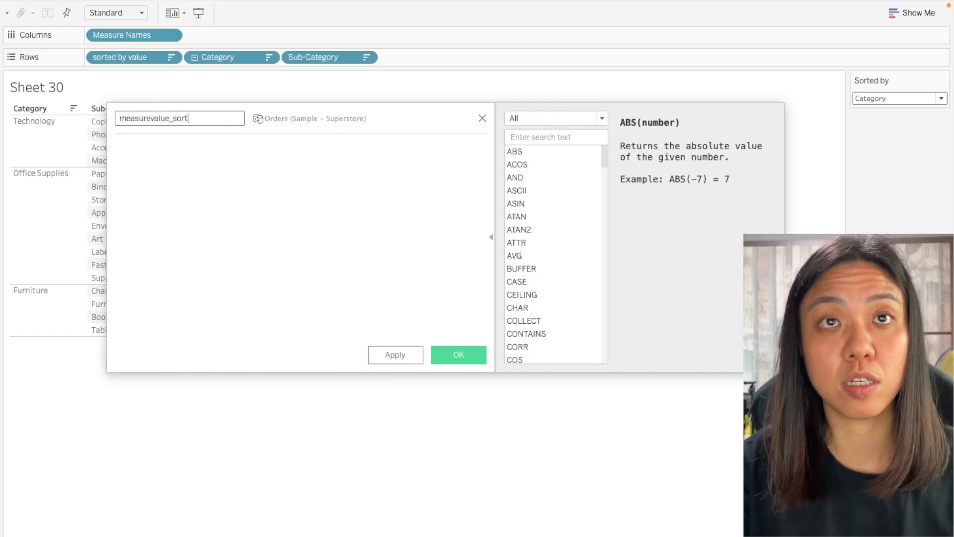
pyautogui.click(119, 148)
pyautogui.write('case  ')
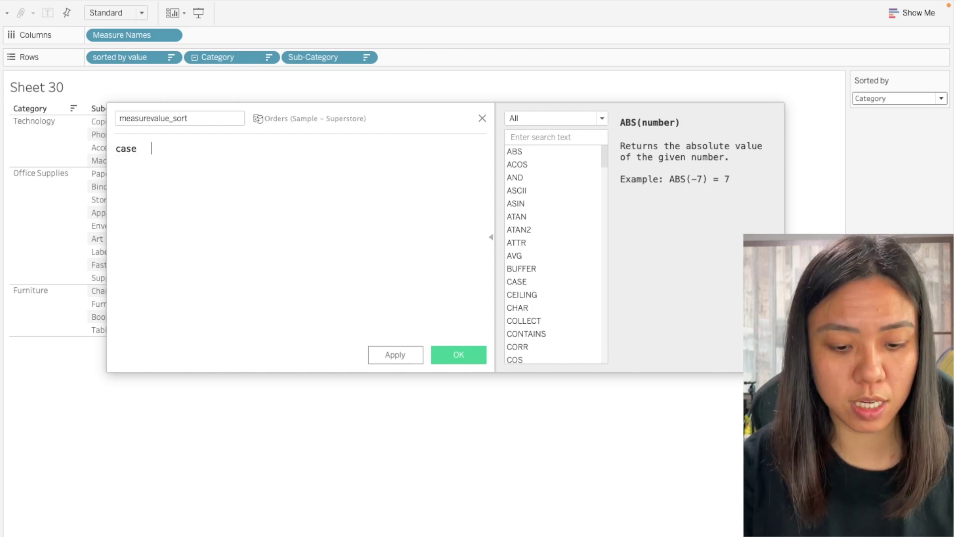
pyautogui.write('me')
pyautogui.press('Return')
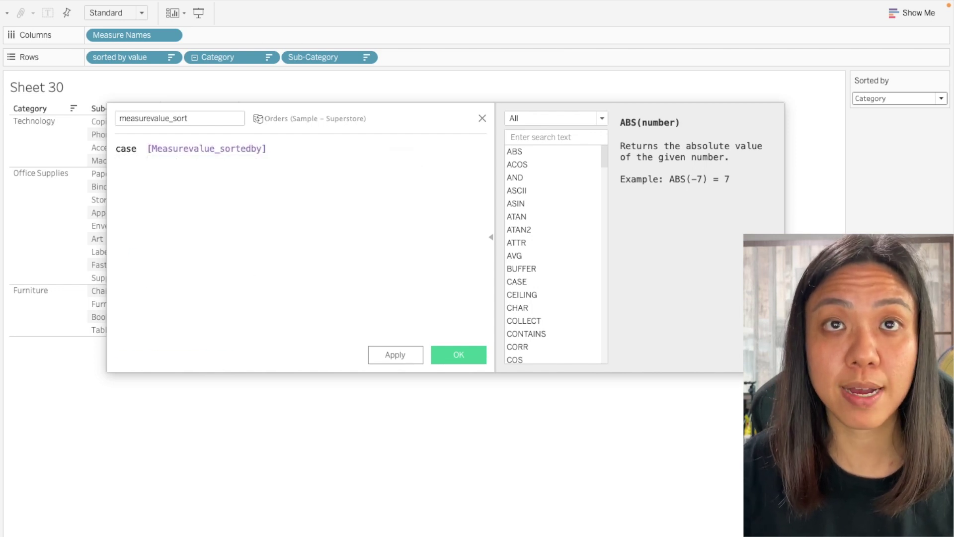
# Add the branch when "Profit" then [Profit] to the measurevalue_sort formula
pyautogui.write('when ')
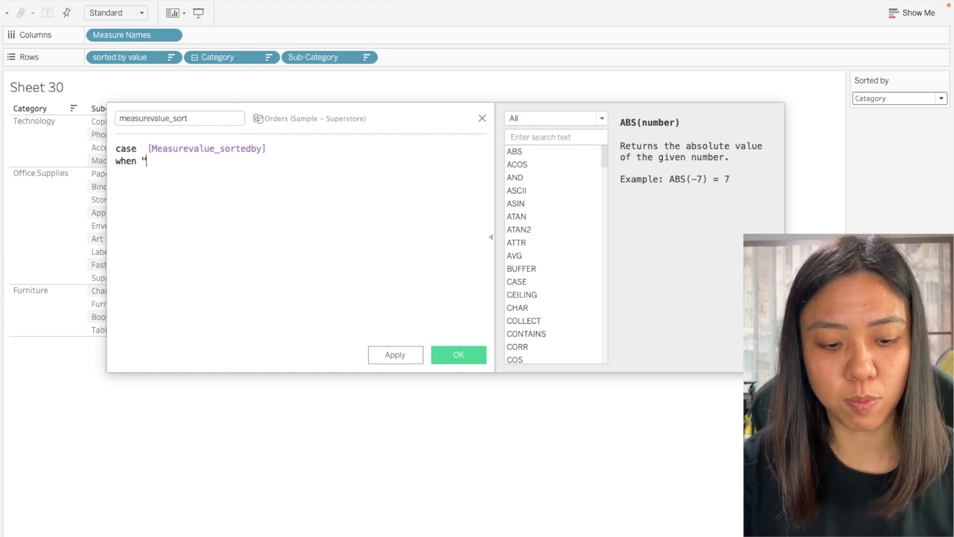
pyautogui.write('"Pr')
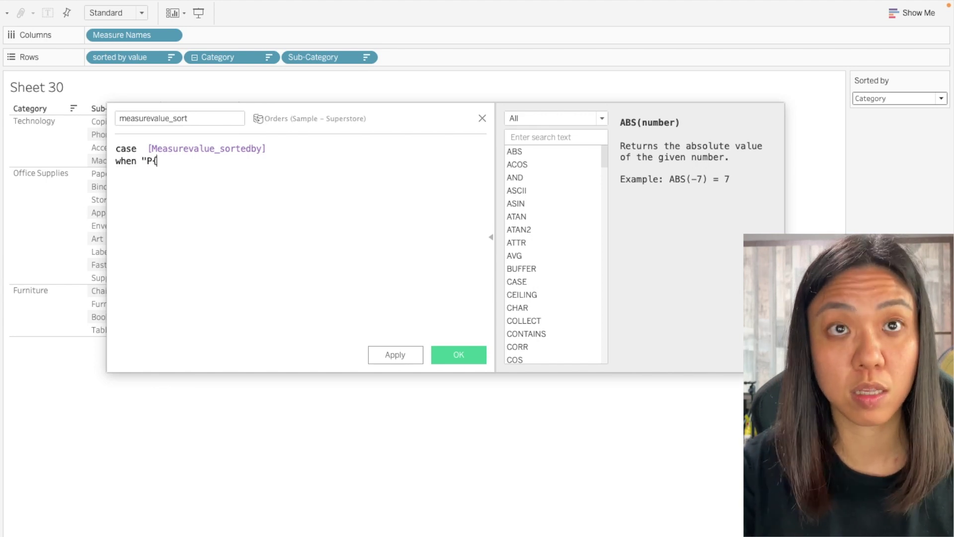
pyautogui.write('rof')
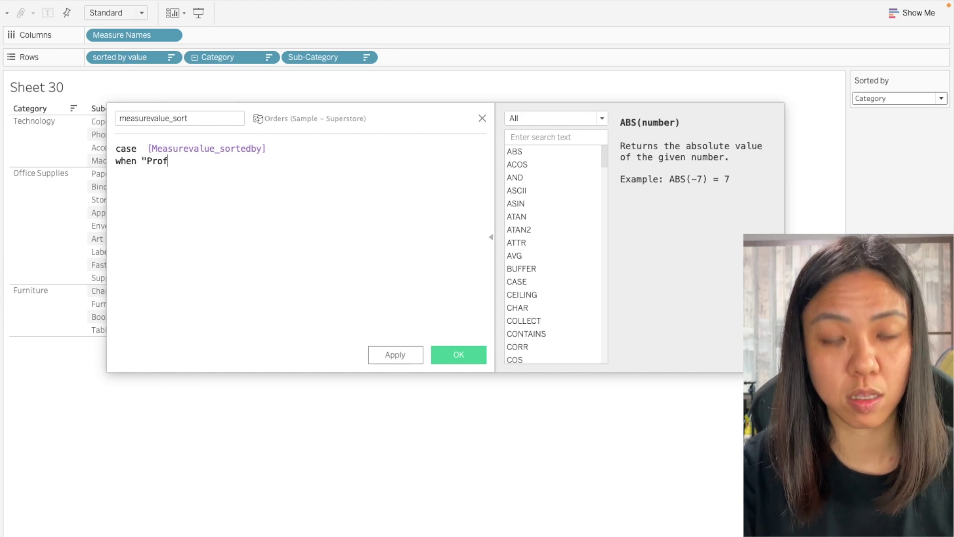
pyautogui.write('it" then pr')
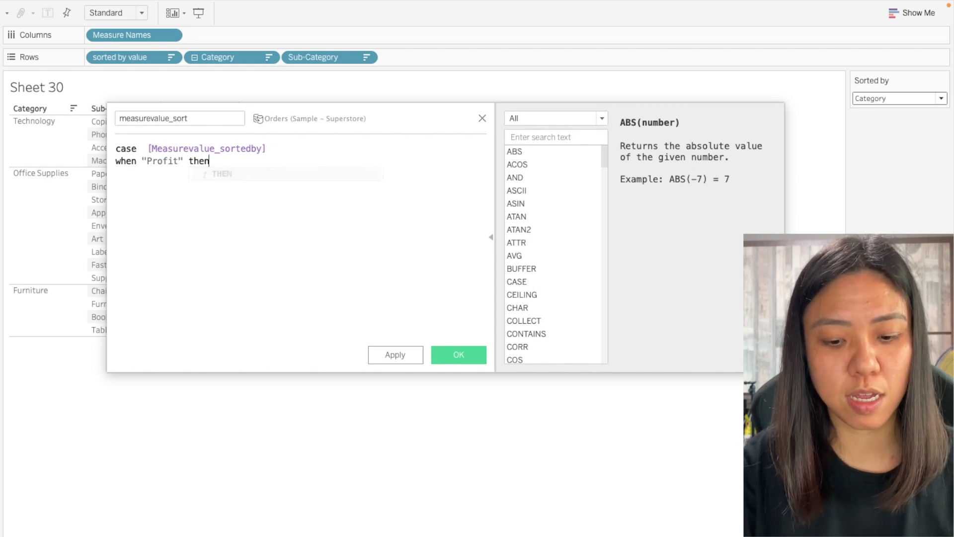
pyautogui.press('Down')
pyautogui.press('Down')
pyautogui.press('Down')
pyautogui.press('Down')
pyautogui.press('Return')
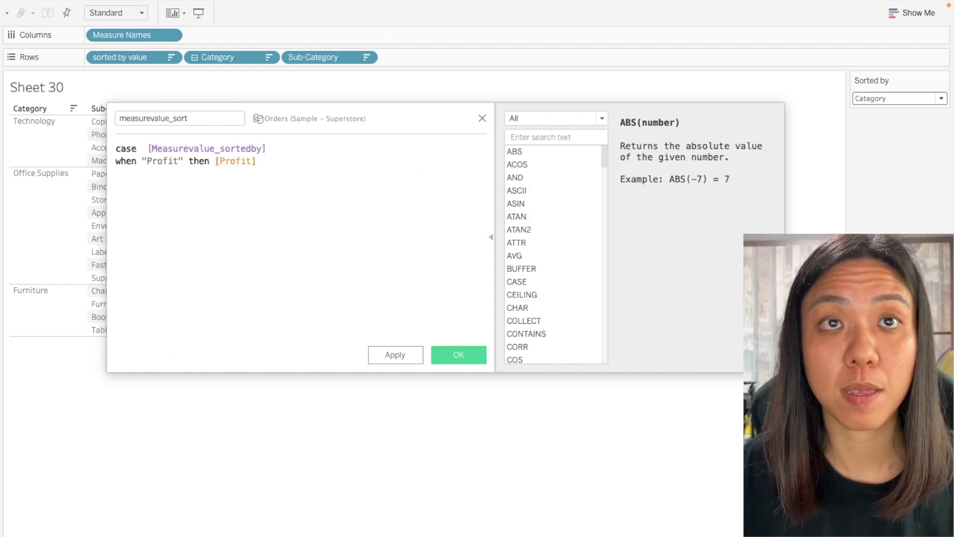
# Add the branch when "Sales" then [Sales] to the measurevalue_sort formula and close the case statement with end
pyautogui.press('Return')
pyautogui.write('when "Sales')
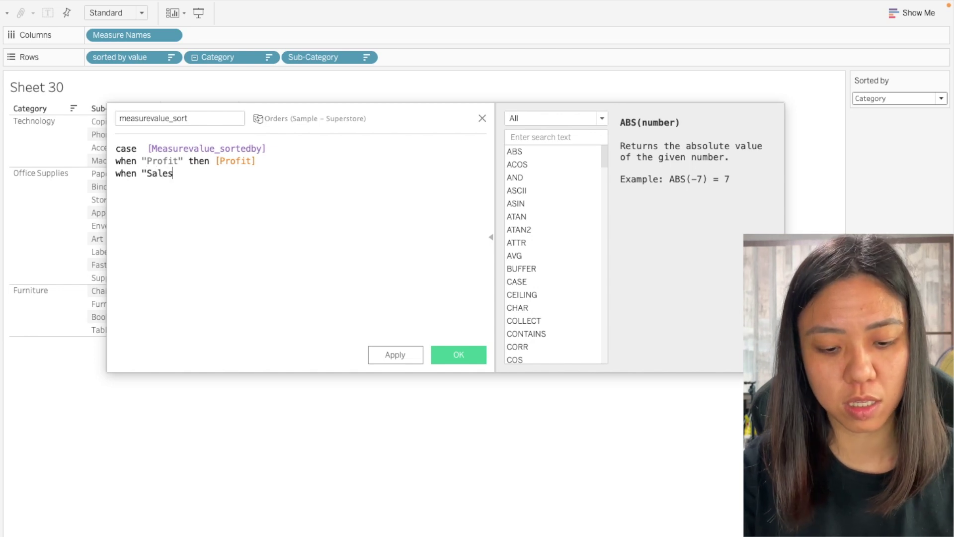
pyautogui.write('" then ')
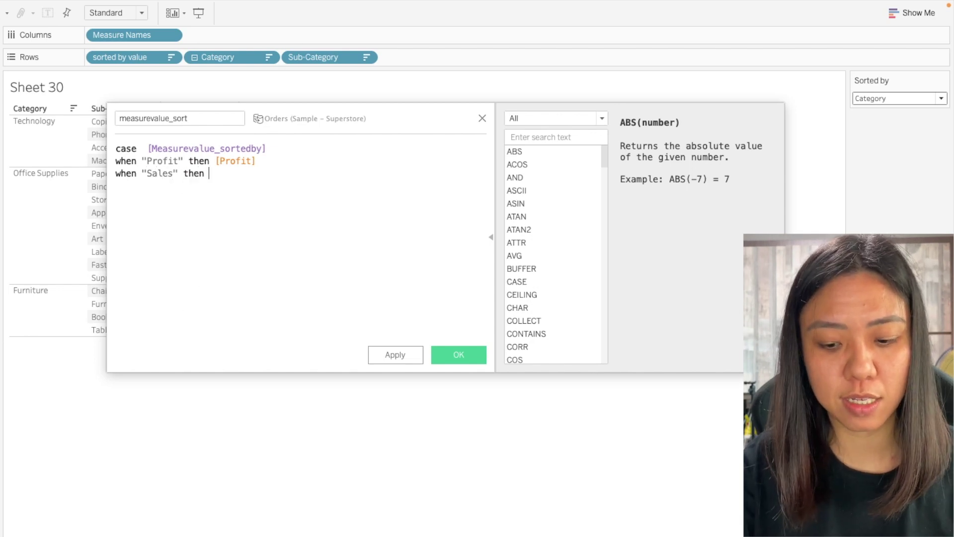
pyautogui.write('sakl')
pyautogui.press('BackSpace')
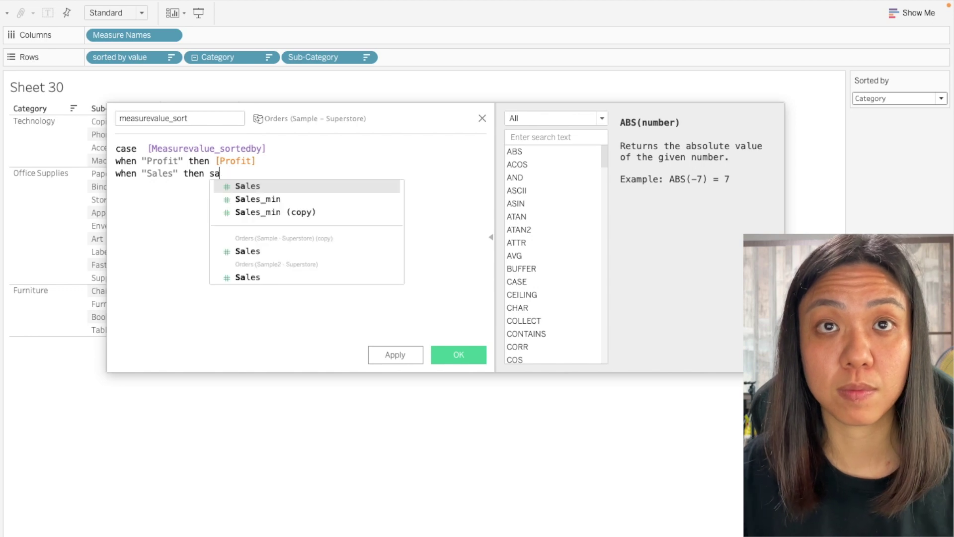
pyautogui.press('Return')
pyautogui.write('end')
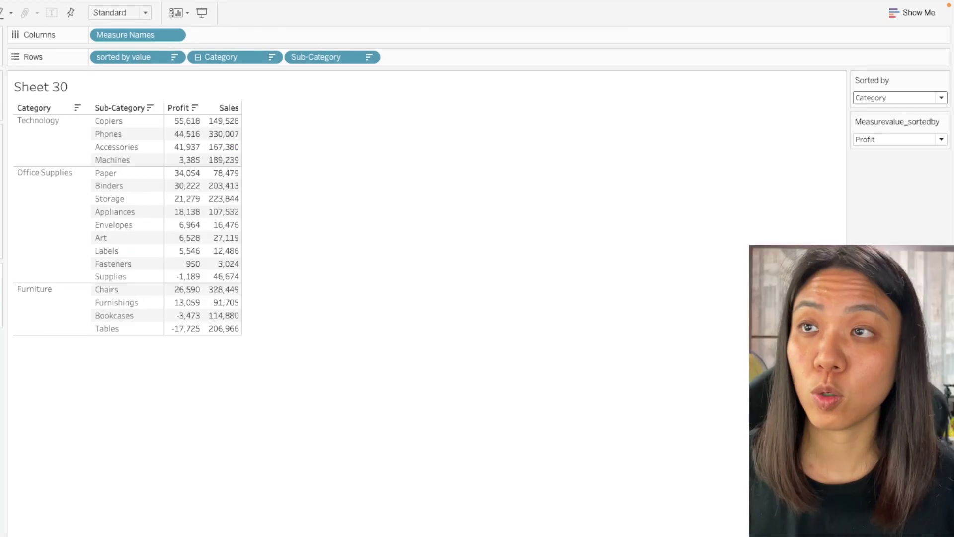
# Change the field used by the nested descending sort of sorted by value to measurevalue_sort
pyautogui.rightClick(132, 56)
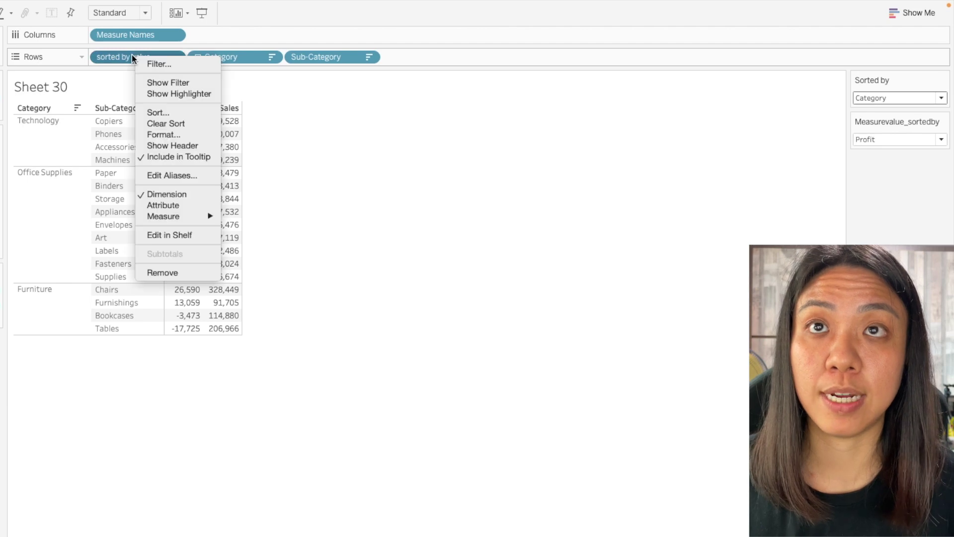
pyautogui.click(150, 112)
pyautogui.moveTo(342, 239); pyautogui.dragTo(330, 77)
pyautogui.click(269, 217)
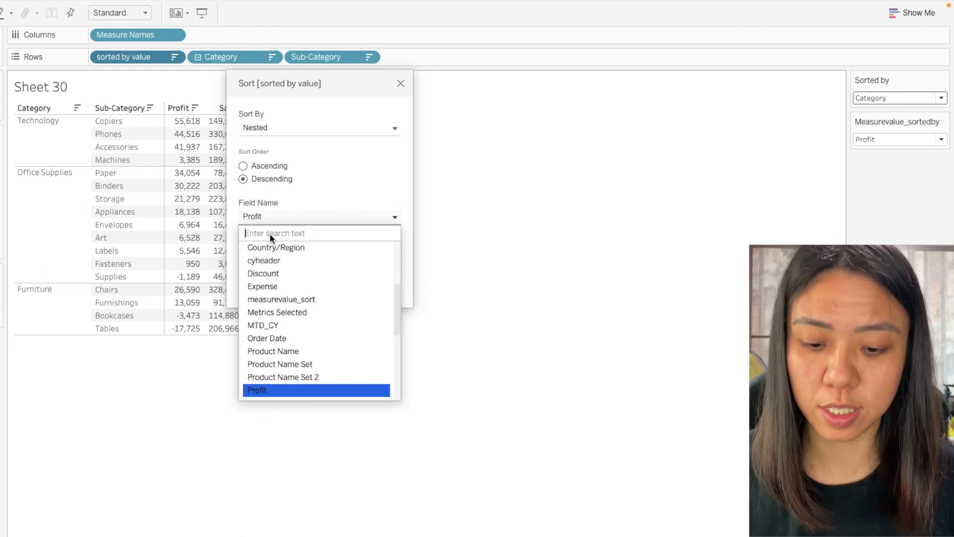
pyautogui.write('measu')
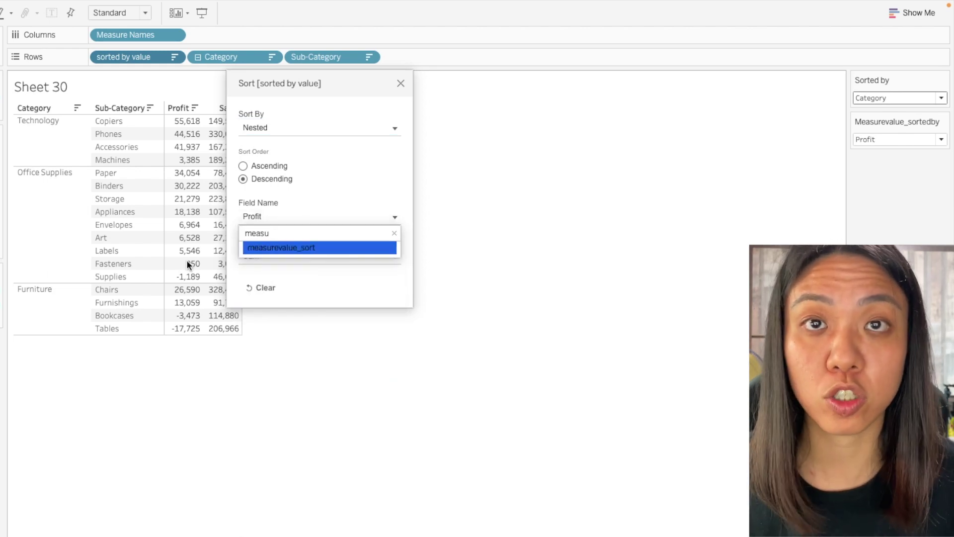
pyautogui.click(261, 246)
pyautogui.click(614, 198)
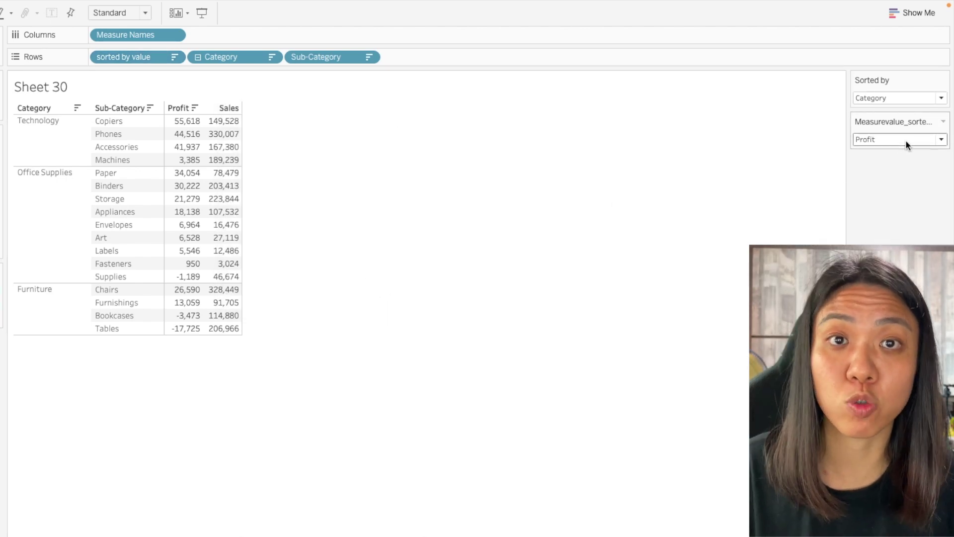
# Set the Sorted by parameter to Sub Category and the Measurevalue_sortedby parameter to Sales
pyautogui.click(872, 99)
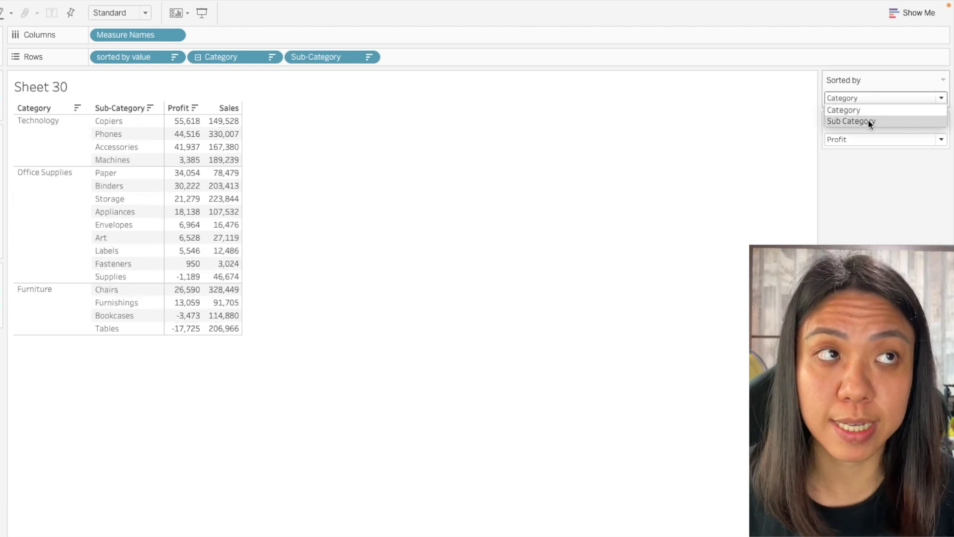
pyautogui.click(869, 120)
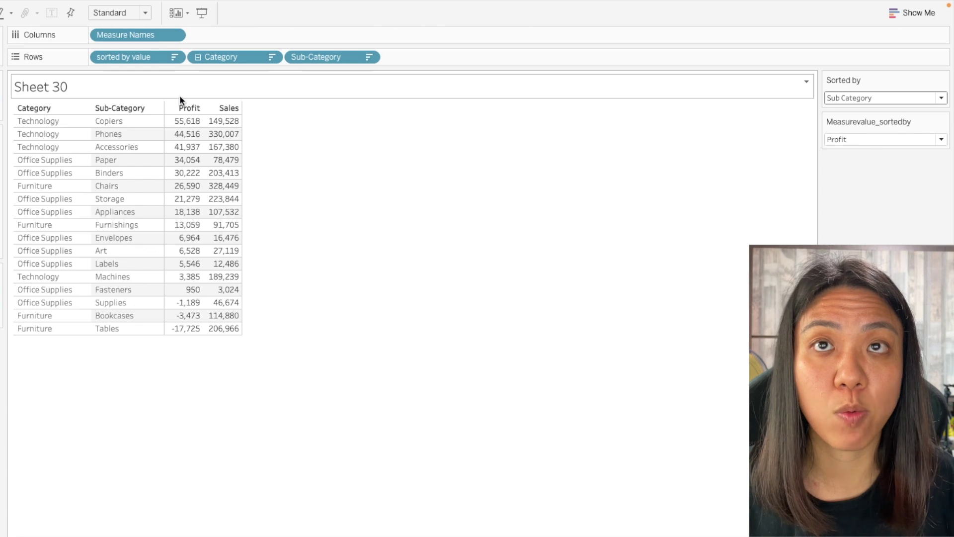
pyautogui.click(904, 140)
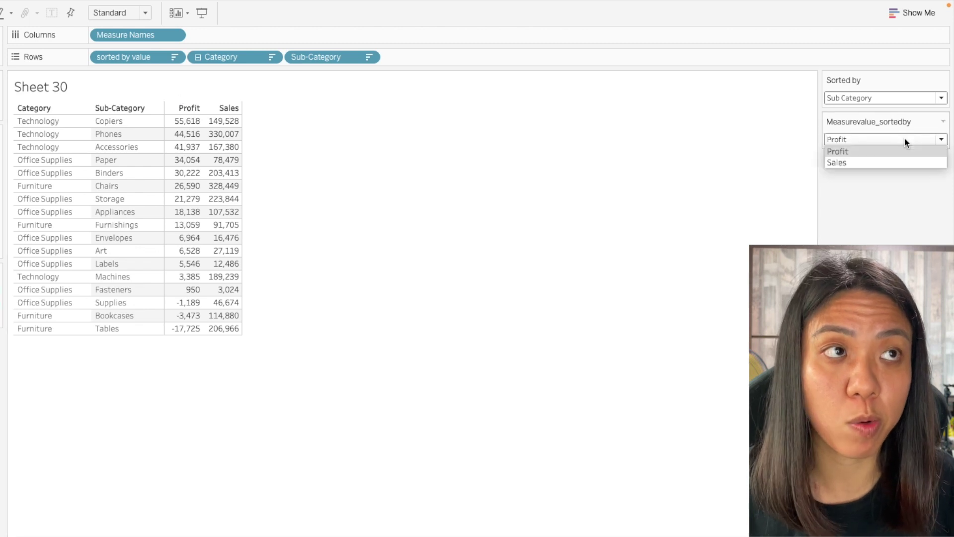
pyautogui.click(888, 161)
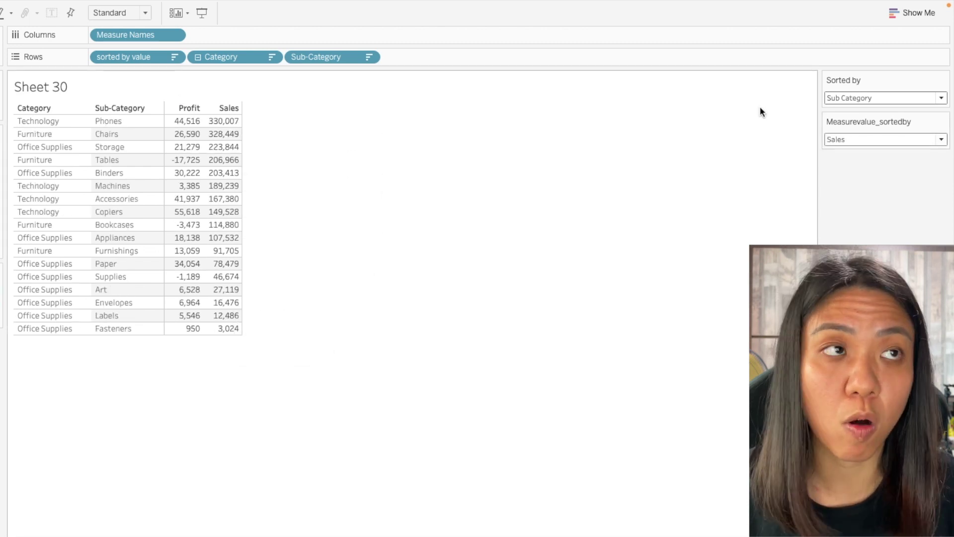
# Switch the Measurevalue_sortedby parameter back to Profit
pyautogui.click(845, 142)
pyautogui.click(845, 151)
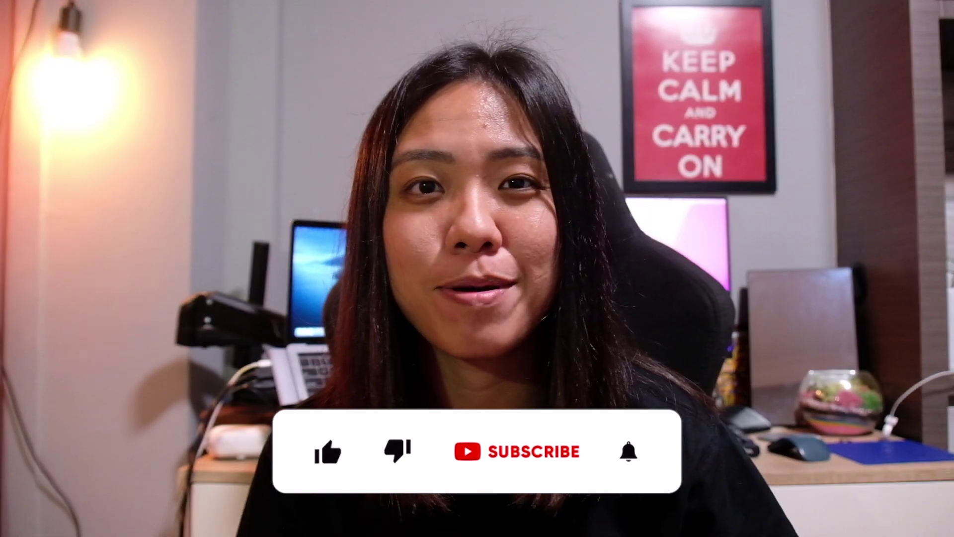